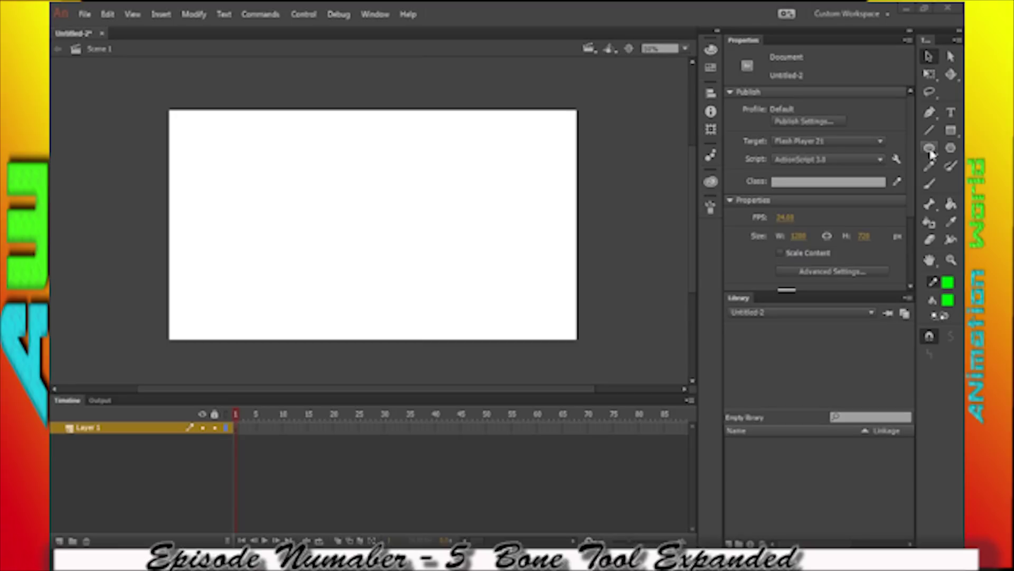
Step: Draw a circle about 128 px wide in the stage's upper-left area with the Oval tool, using black stroke and dark grey fill
left_click(948, 282)
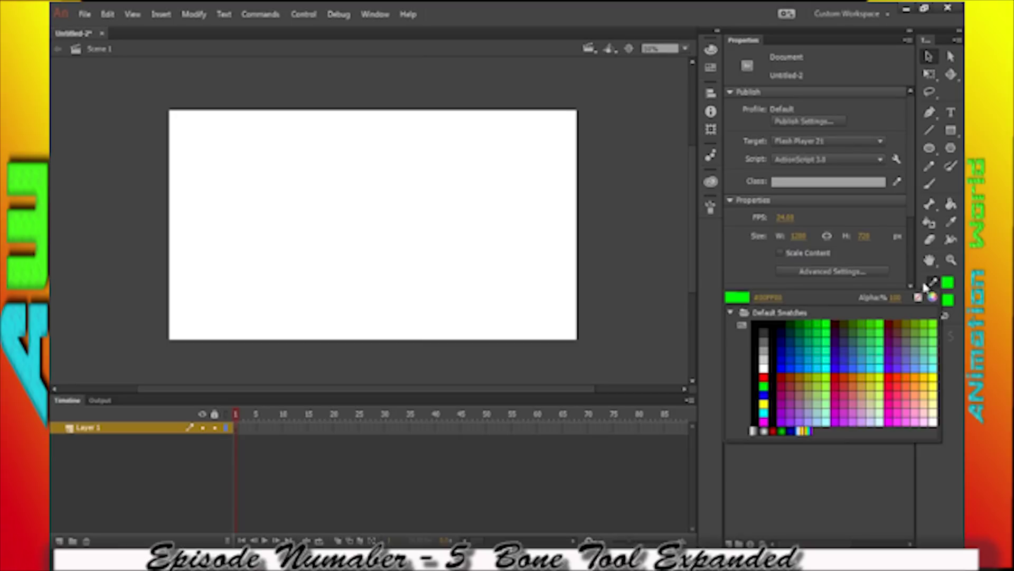
left_click(769, 312)
left_click(930, 148)
left_click(946, 302)
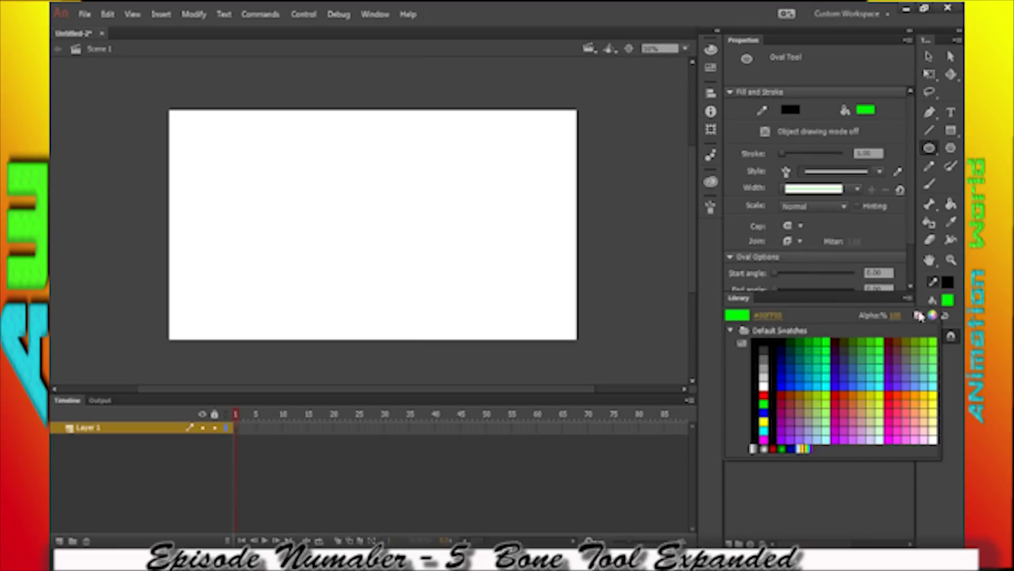
left_click(767, 364)
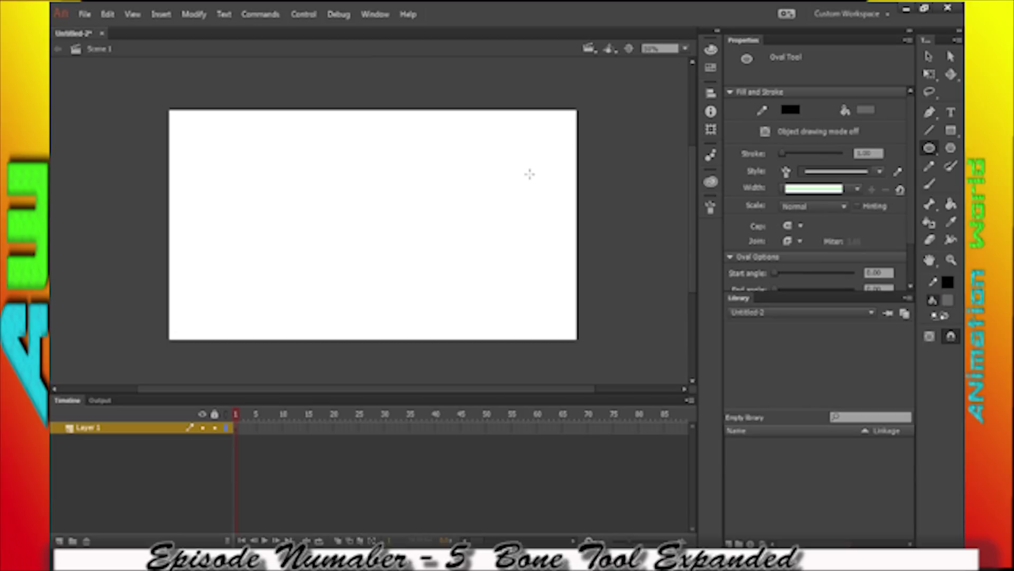
left_click_drag(224, 144, 256, 186)
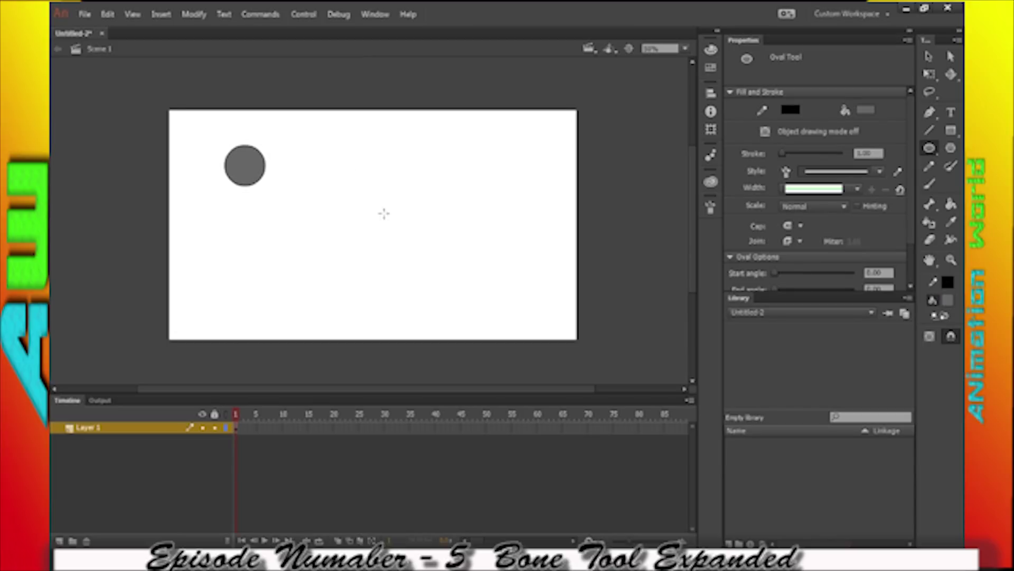
Step: Rename the circle's layer as Shoulder
double_click(89, 426)
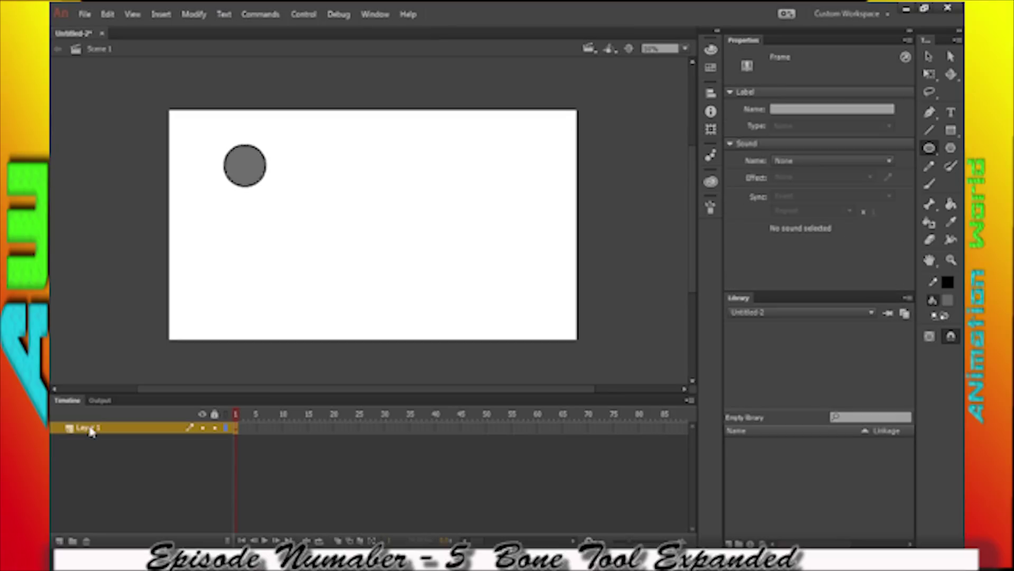
type("Shoulder")
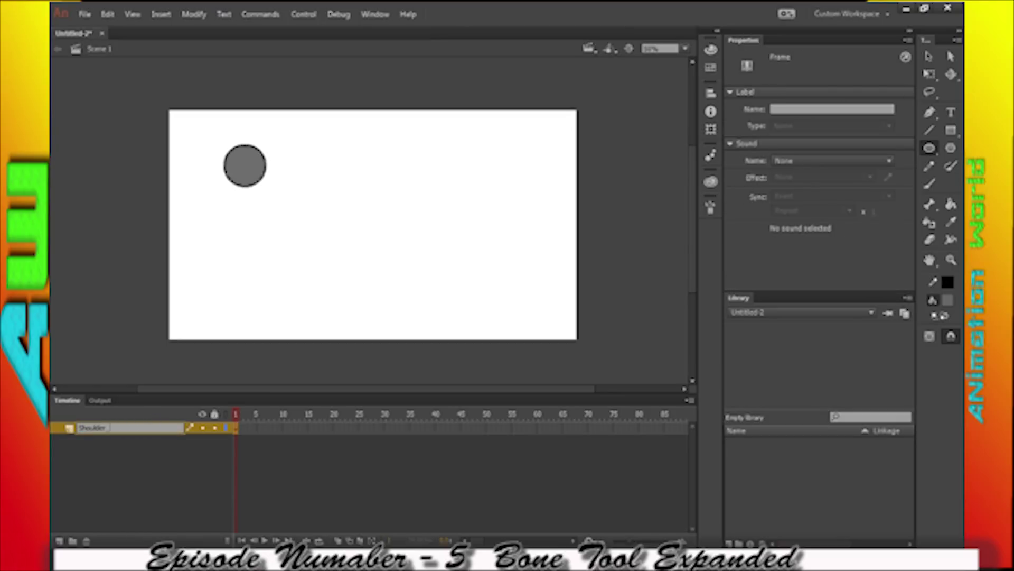
key("Return")
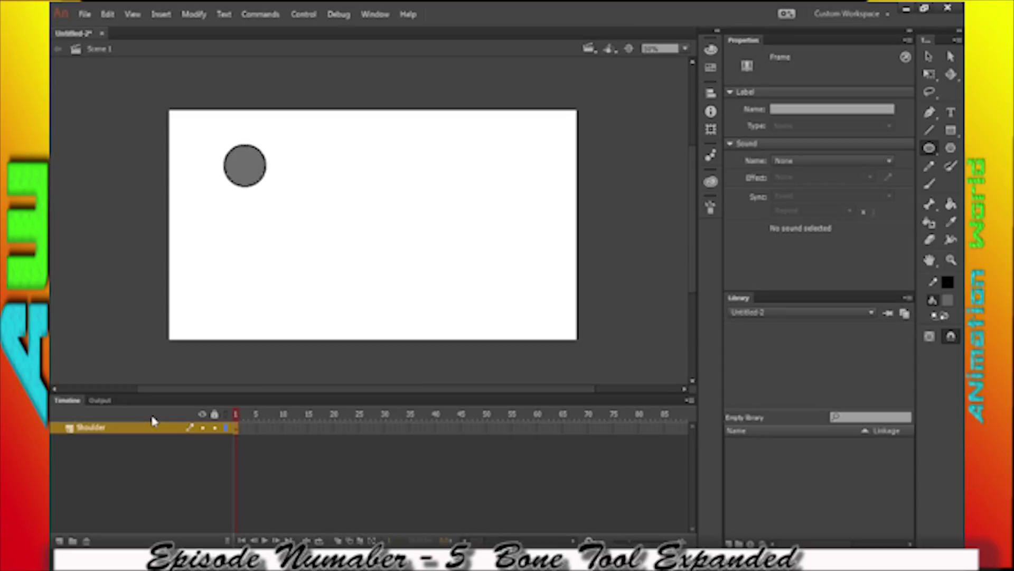
Step: Convert the circle to a Movie Clip symbol named Shoulder
right_click(253, 168)
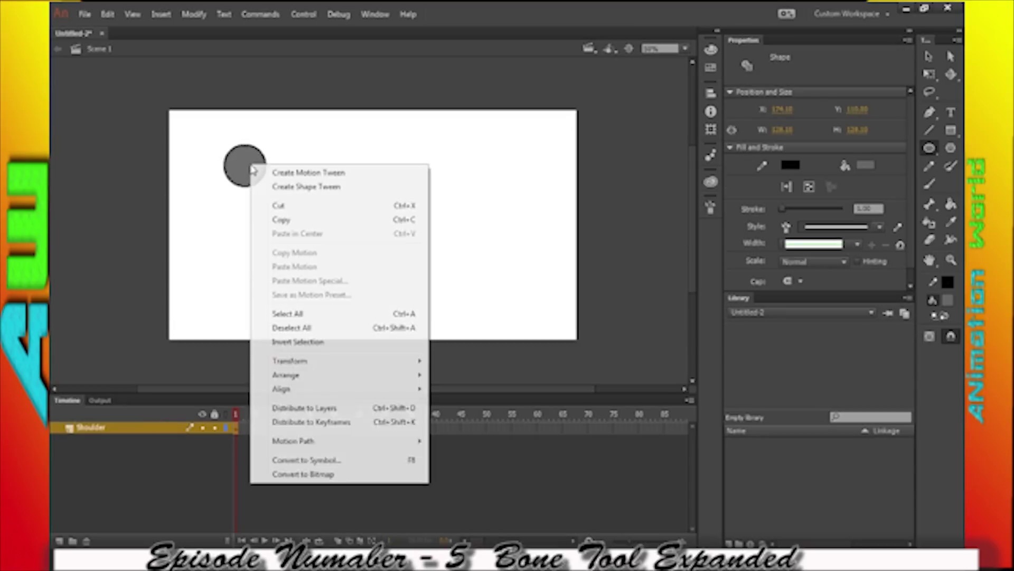
left_click(317, 460)
left_click(416, 121)
left_click(419, 135)
left_click_drag(431, 98, 358, 98)
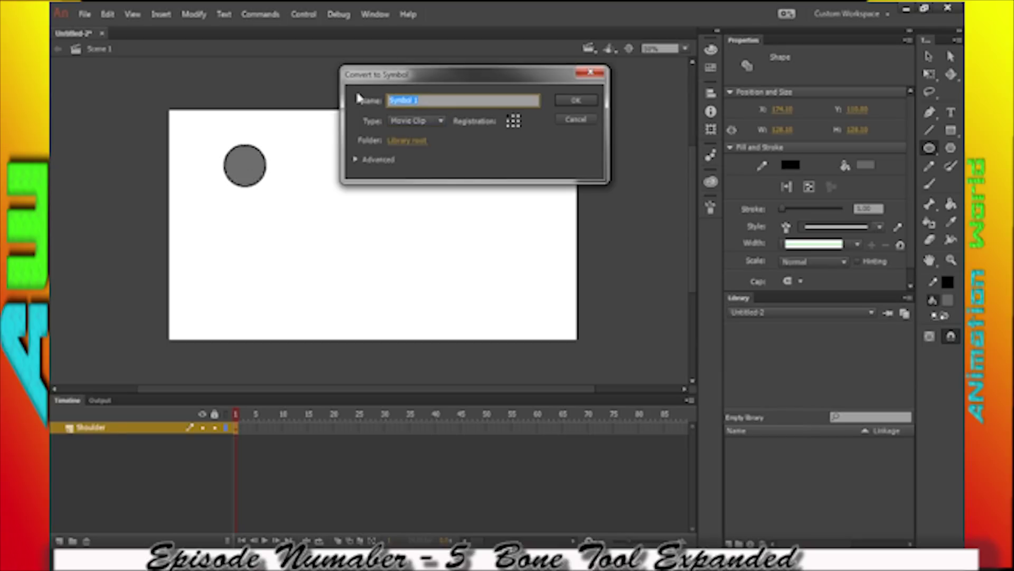
type("Shoulder")
key("Return")
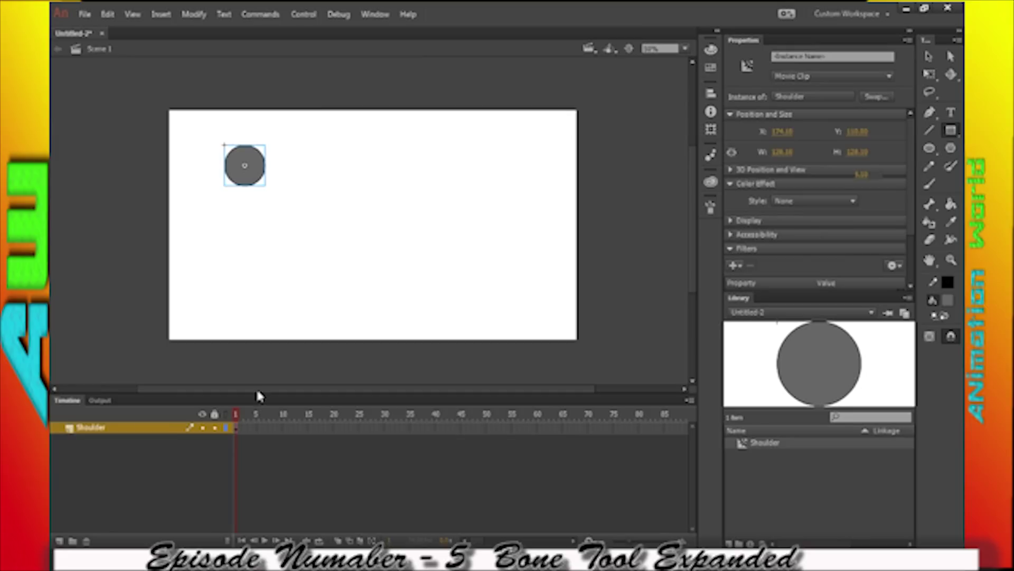
Step: On a new layer named Upper_Arm, draw a narrow vertical rectangle about 416 px tall down from the shoulder circle's centre
left_click(950, 130)
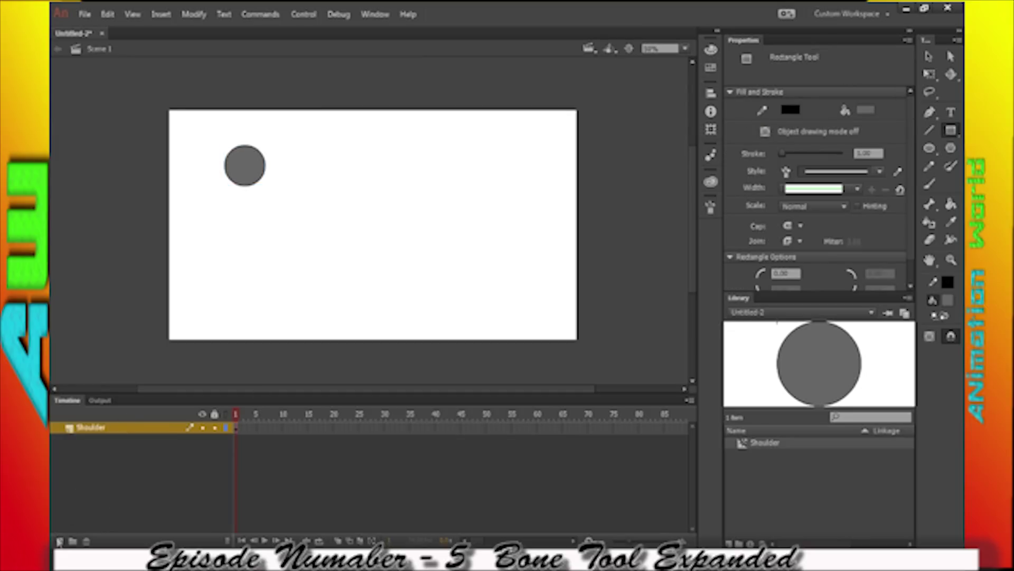
left_click(59, 541)
left_click_drag(237, 168, 251, 299)
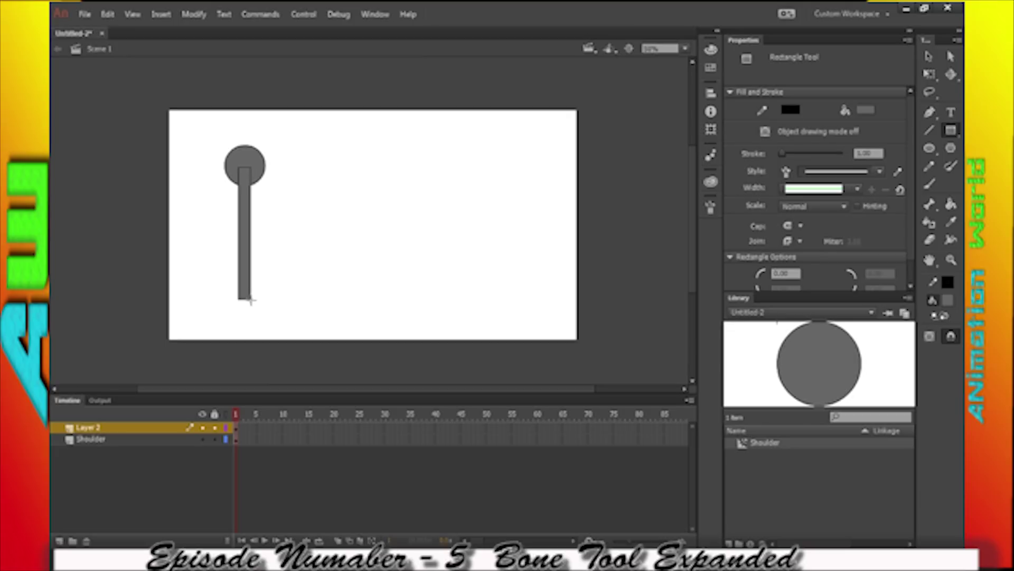
double_click(90, 427)
type("Upper_Arm")
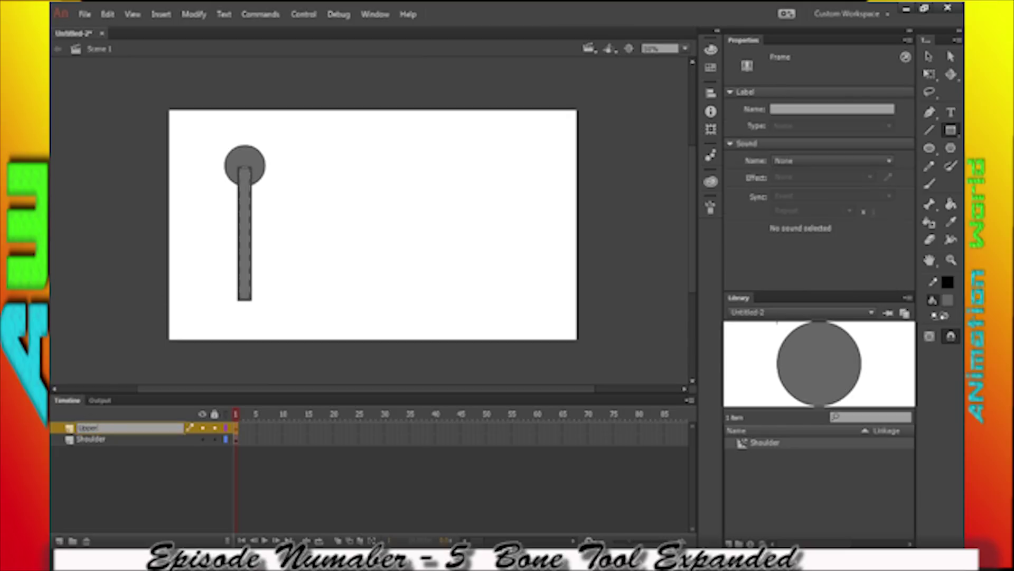
key("Return")
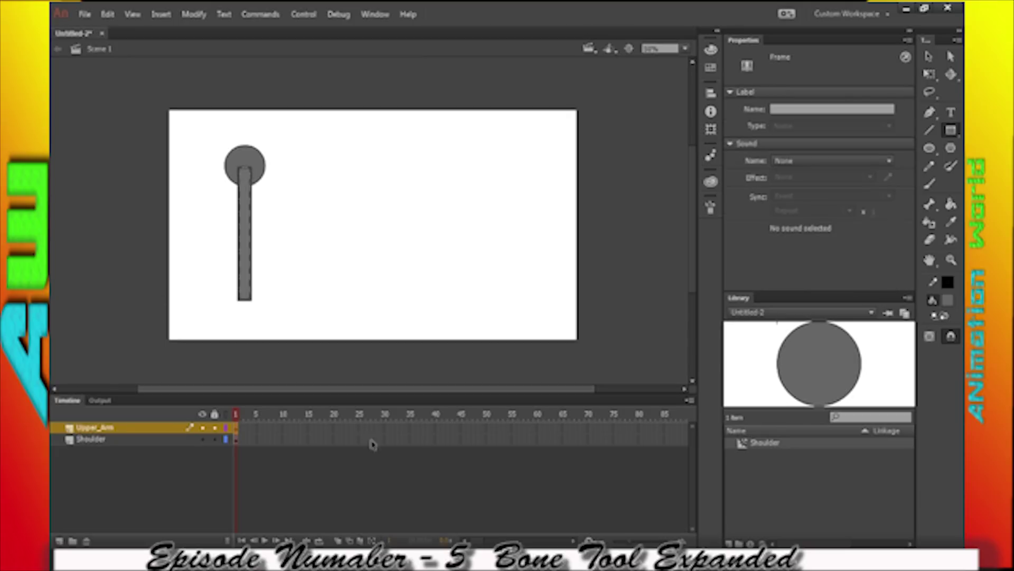
Step: Choose the Oval tool and add a new layer named Elbow above Upper_Arm
left_click(930, 132)
left_click(930, 148)
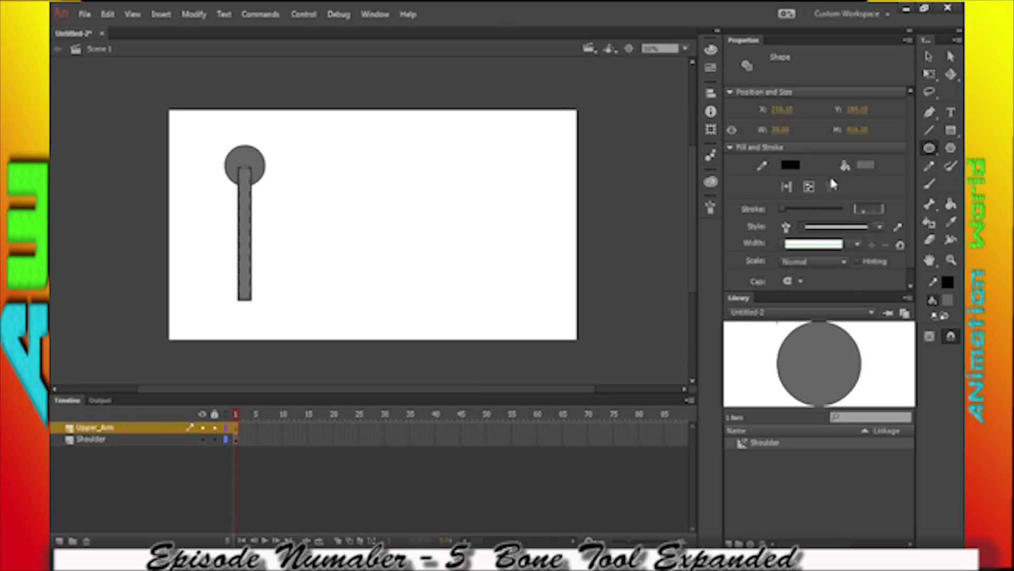
left_click(126, 410)
left_click(59, 540)
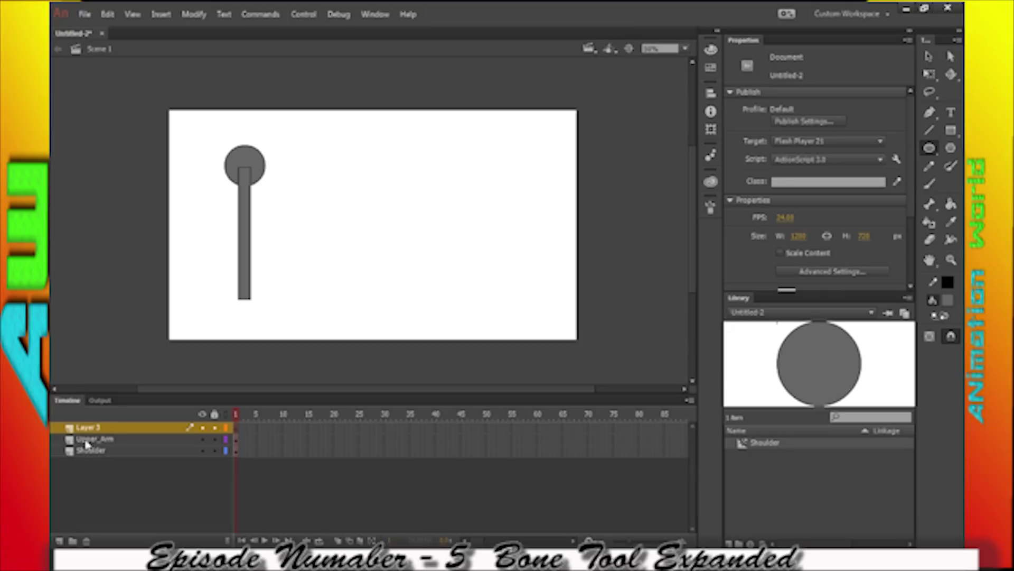
double_click(90, 427)
type("Elbow")
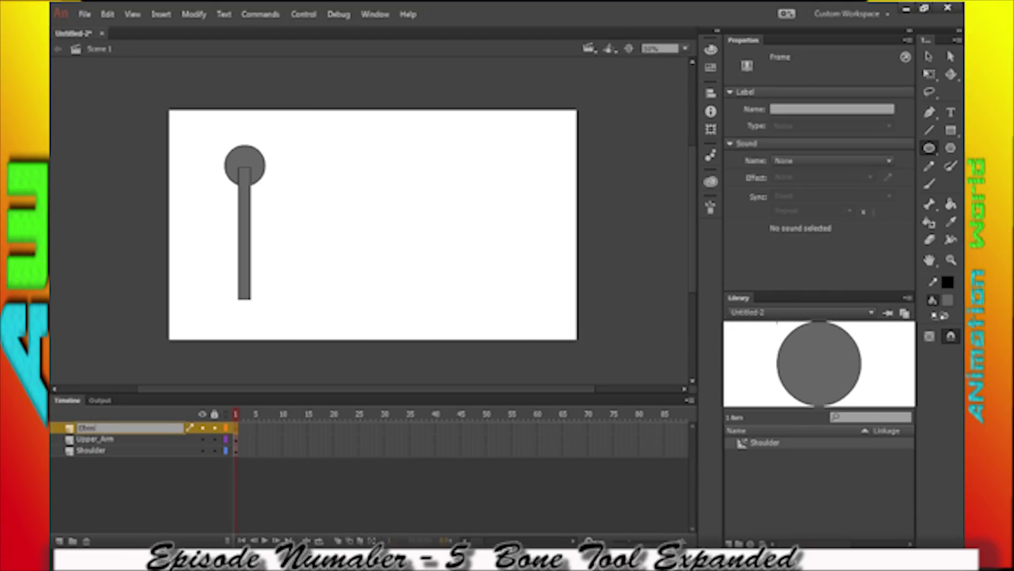
key("Return")
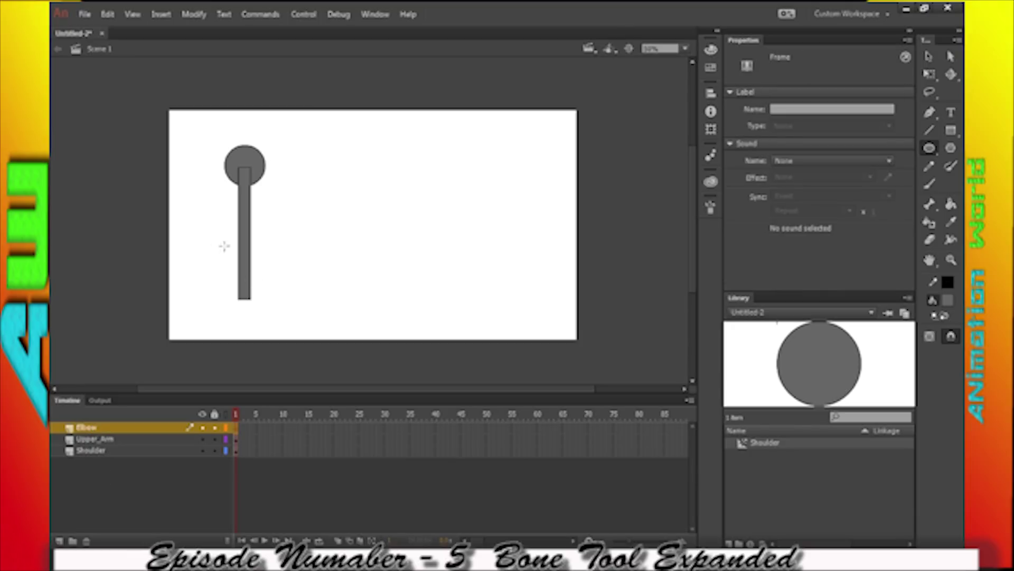
Step: Draw a circle smaller than the shoulder at the upper arm's lower end and centre it on that end
left_click_drag(227, 291, 259, 323)
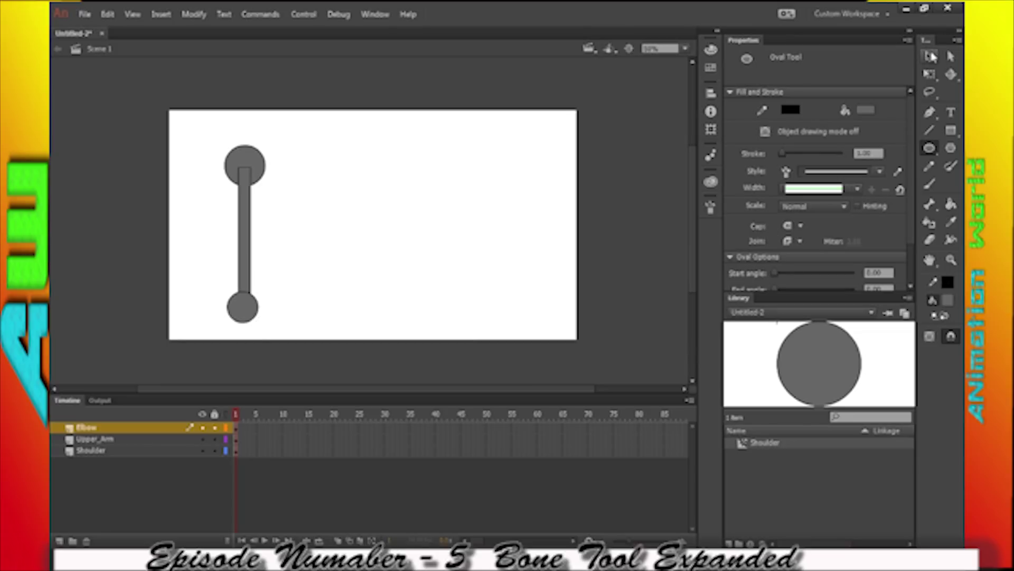
left_click(931, 56)
left_click(147, 427)
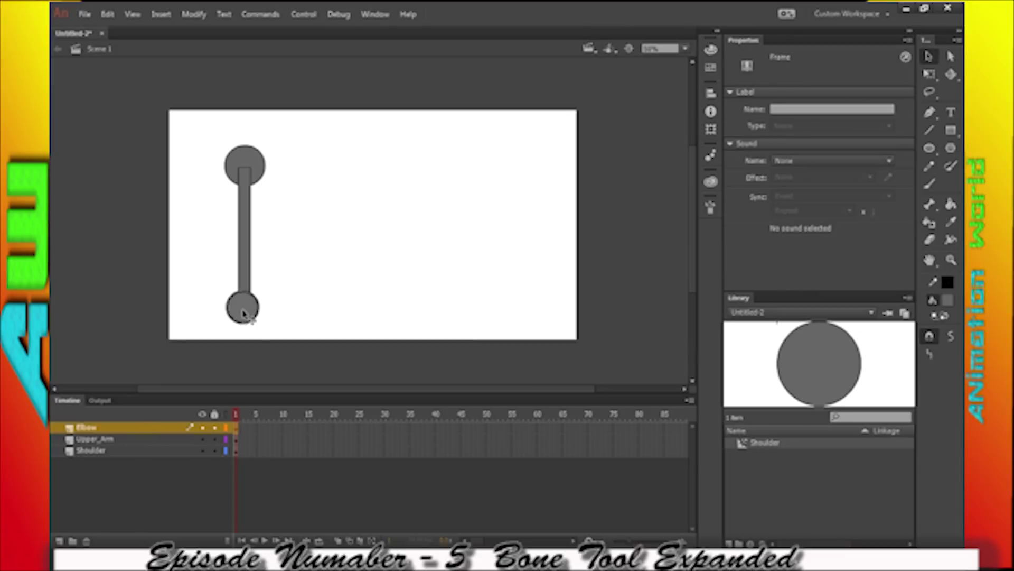
left_click_drag(244, 312, 246, 305)
left_click(335, 268)
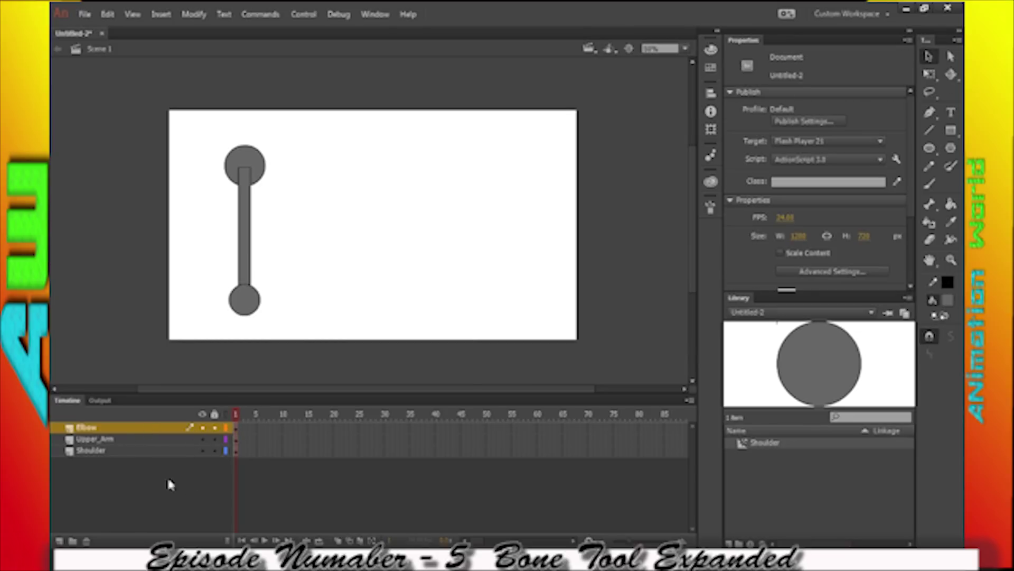
Step: Add a new layer named Lower_Arm above the Elbow layer
left_click(59, 541)
left_click(99, 430)
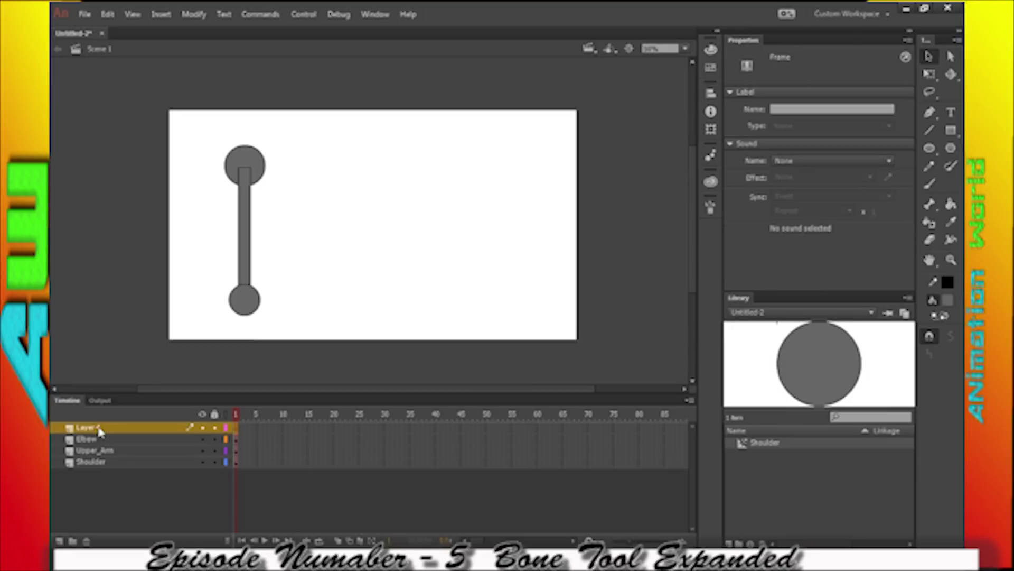
double_click(85, 427)
type("Lower_A")
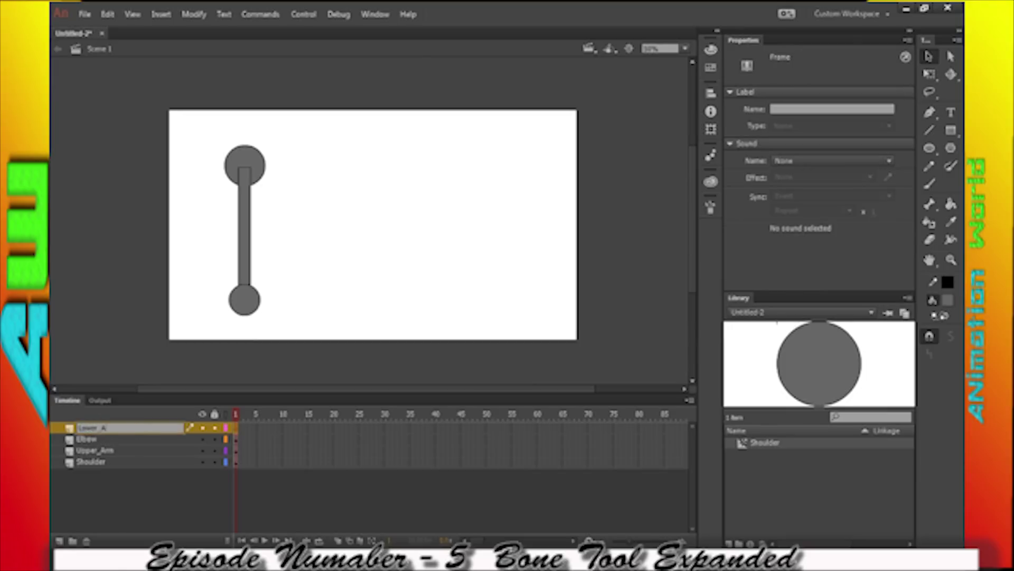
type("rm")
key("Return")
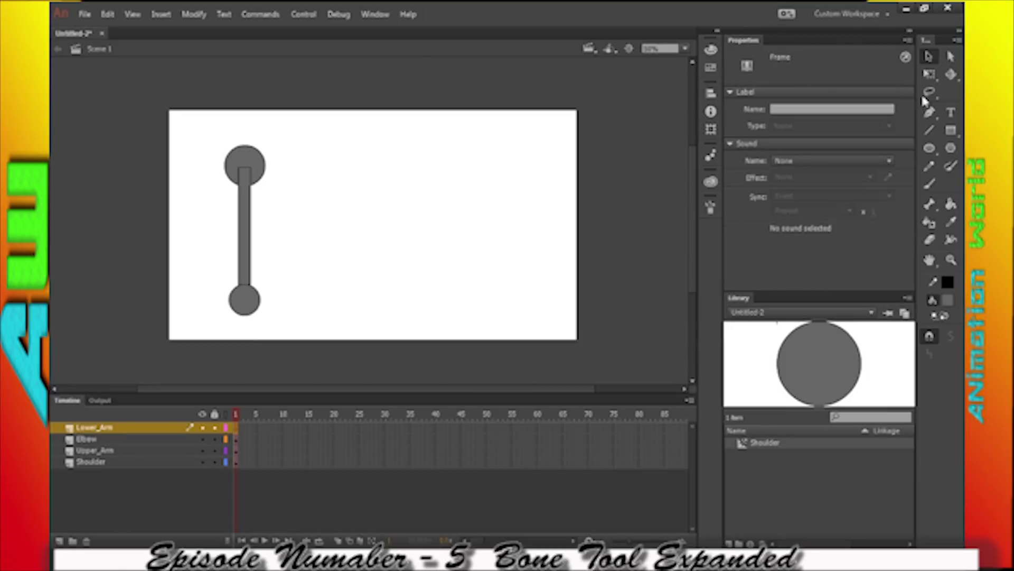
Step: Draw a narrow horizontal rectangle extending right from the elbow circle's centre and align it vertically with the elbow
left_click(951, 132)
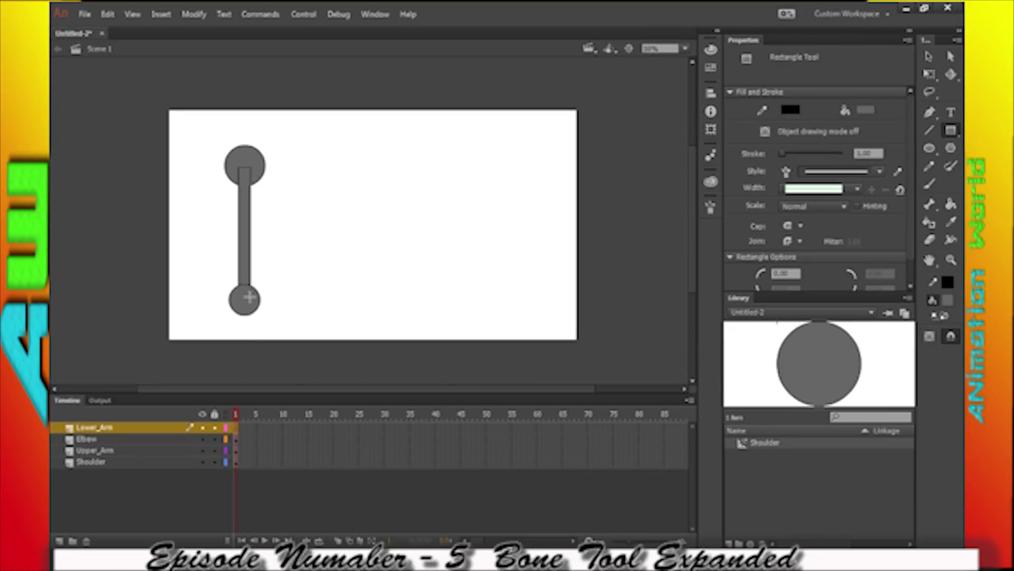
mouse_move(245, 299)
left_mouse_down()
mouse_move(412, 313)
mouse_move(358, 316)
left_mouse_up()
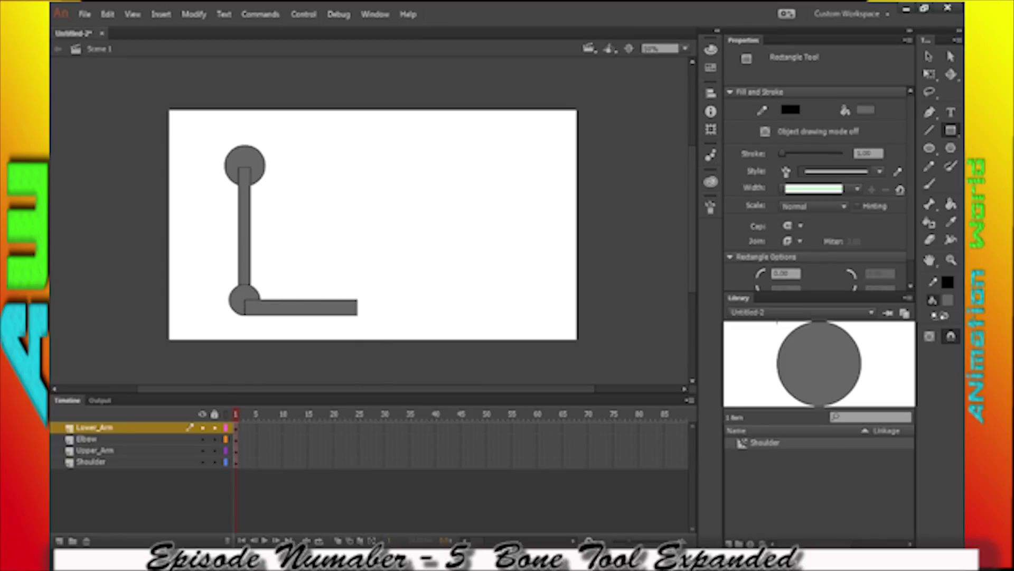
left_click(930, 56)
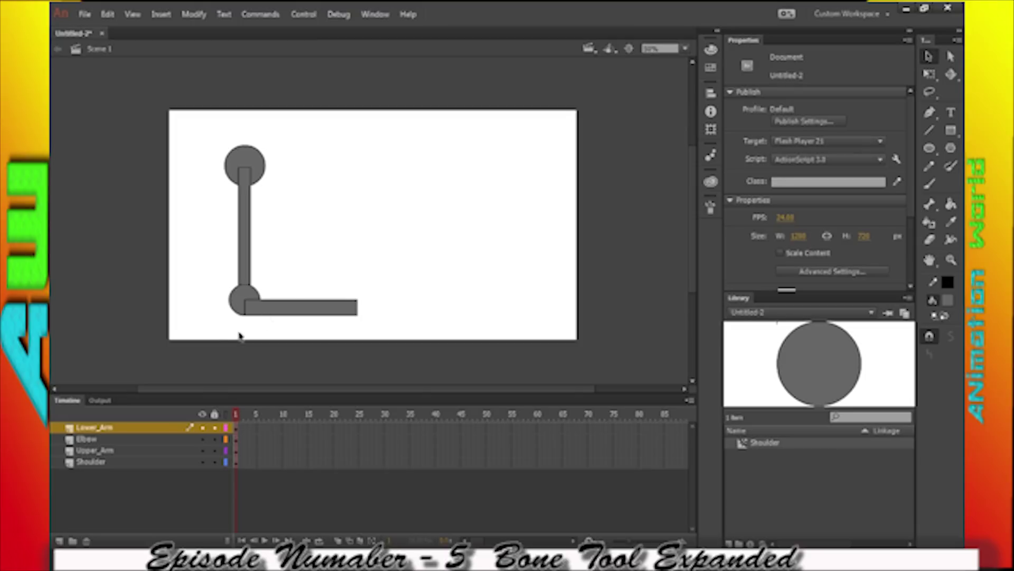
left_click(173, 427)
left_click_drag(326, 307, 328, 303)
Step: Reorder the layers so Lower_Arm sits beneath Elbow and Upper_Arm sits beneath Shoulder
left_click_drag(106, 426, 109, 451)
left_click(101, 452)
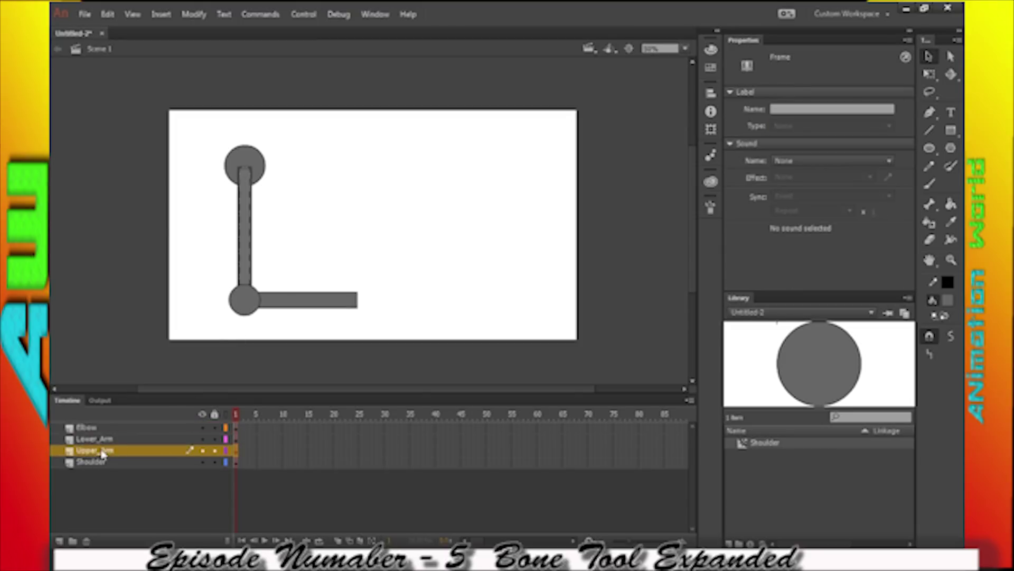
left_click_drag(99, 479, 100, 476)
left_click(419, 248)
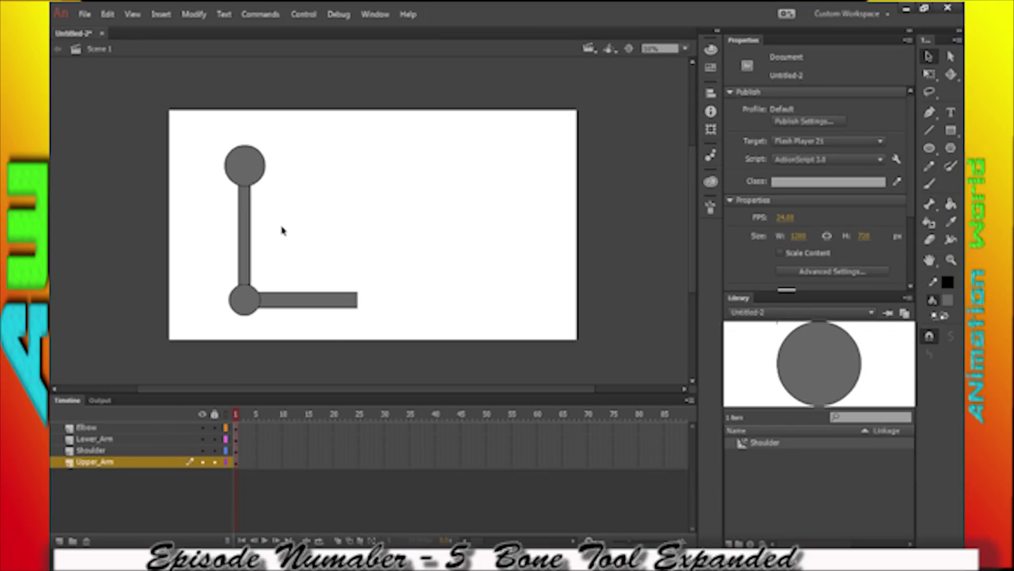
Step: Convert the vertical upper arm rectangle to a Movie Clip symbol named Upper_Arm
left_click(254, 153)
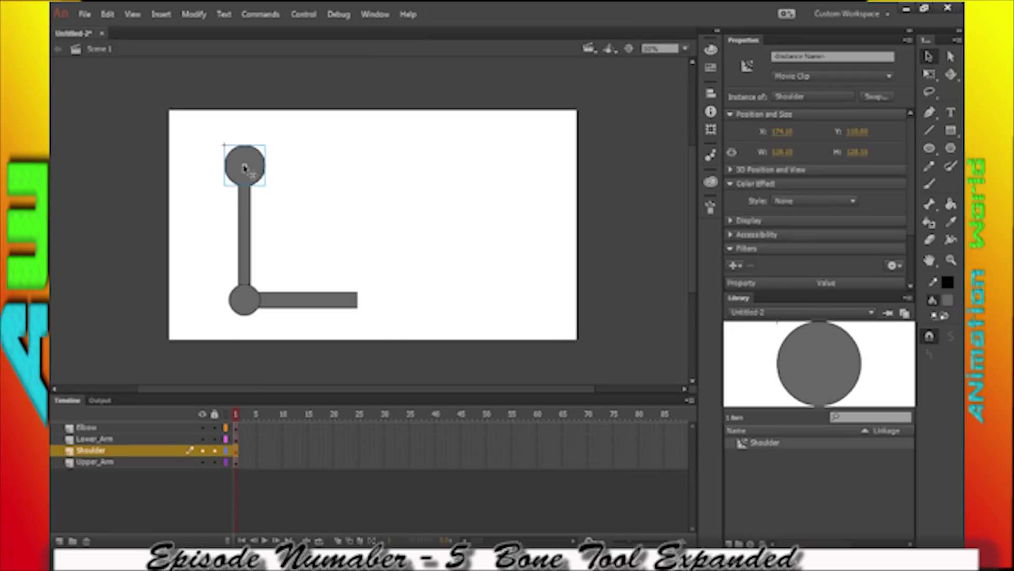
left_click(87, 463)
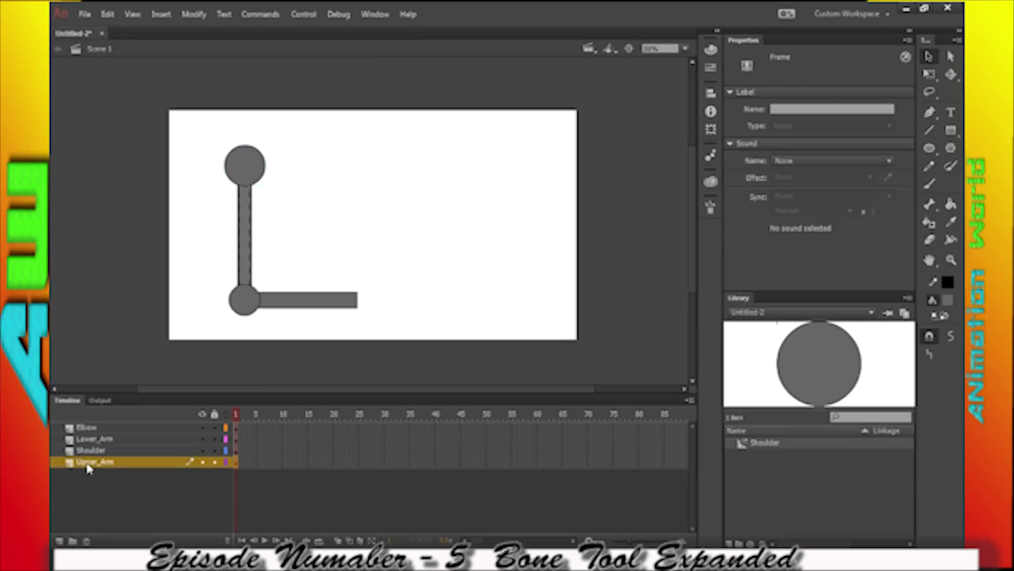
right_click(244, 221)
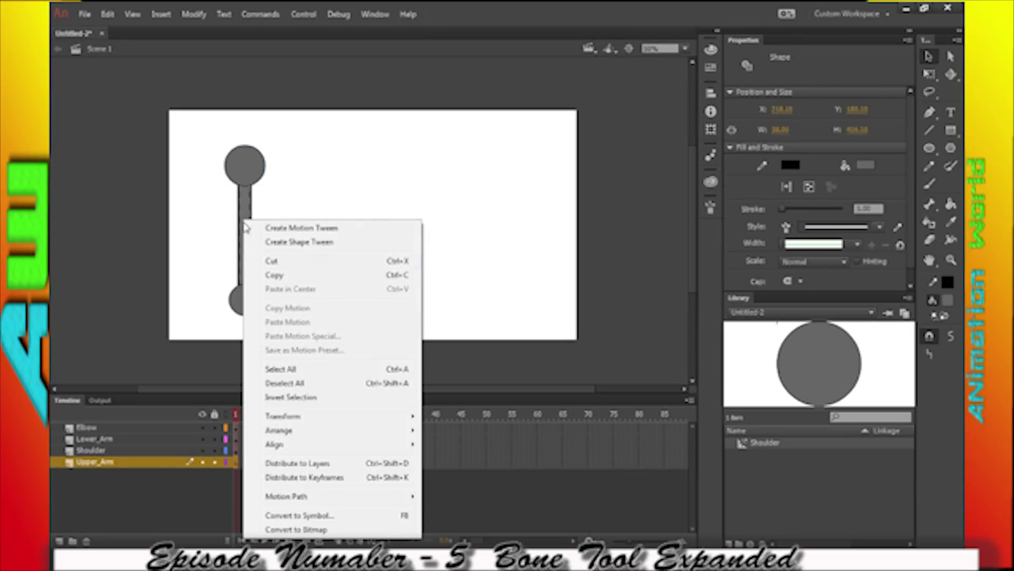
left_click(323, 515)
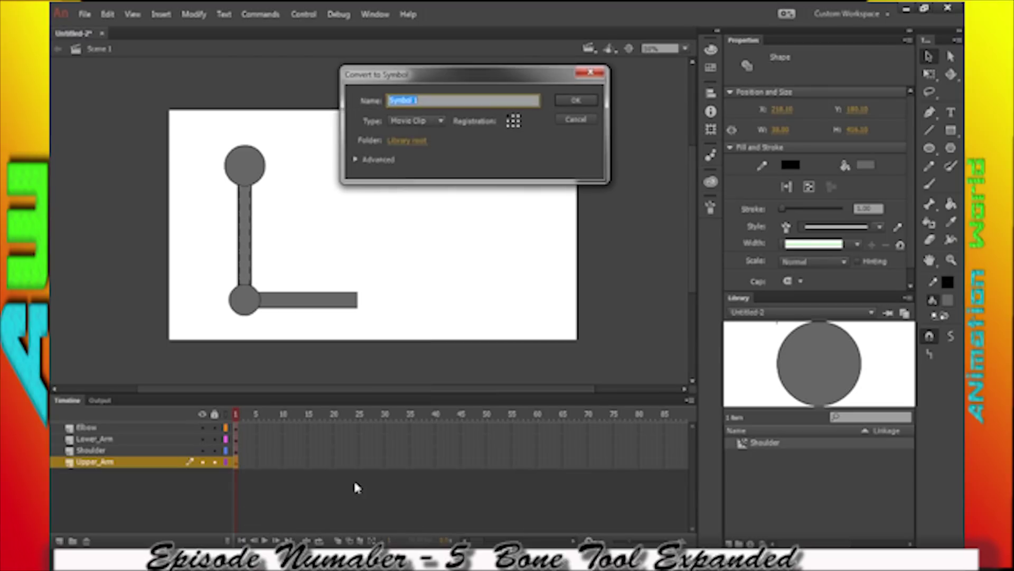
type("S")
left_click(575, 100)
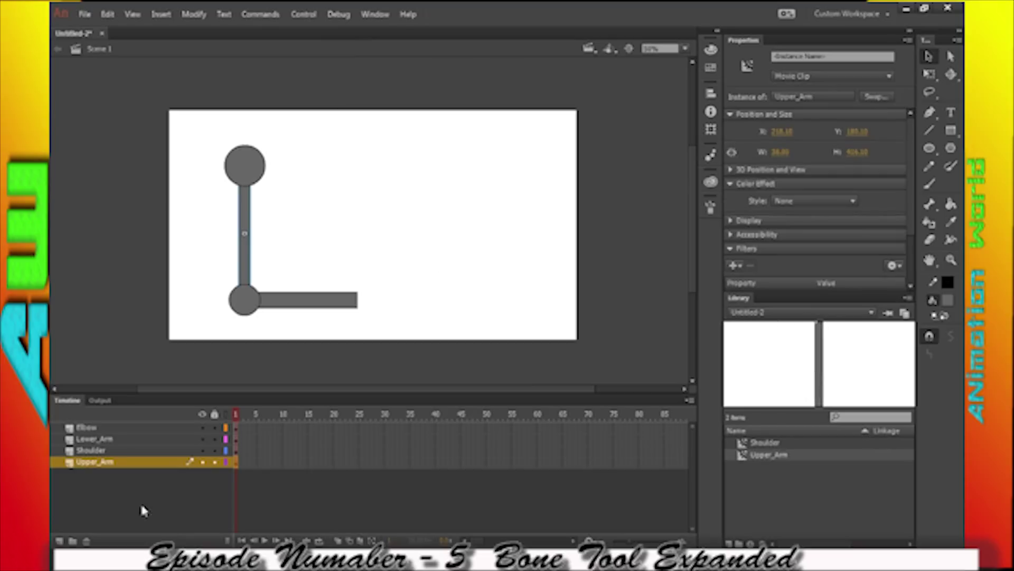
Step: Convert the horizontal lower arm rectangle to a Movie Clip symbol named Lower_Arm
left_click(117, 441)
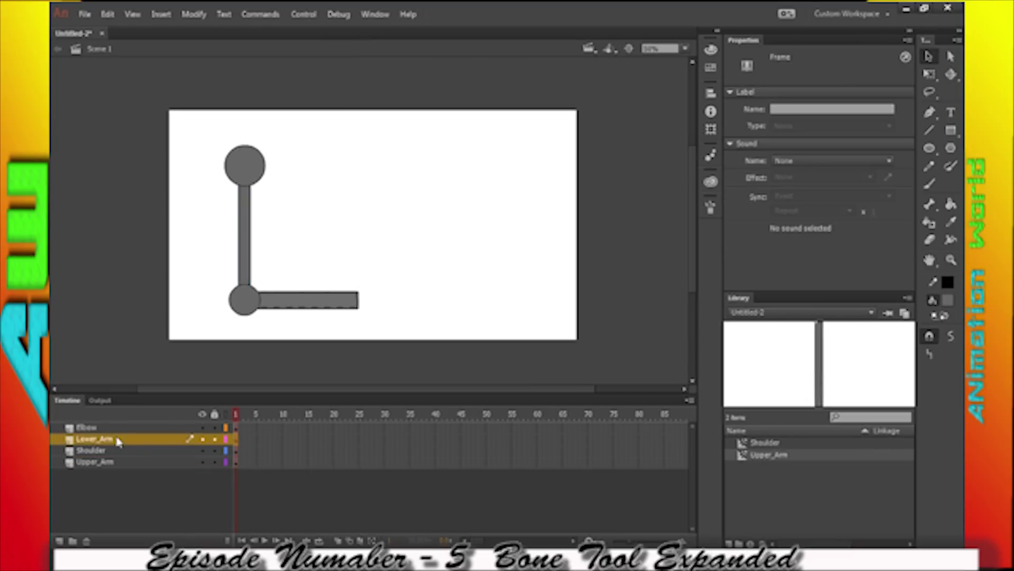
key("F8")
type("Lower_Arm")
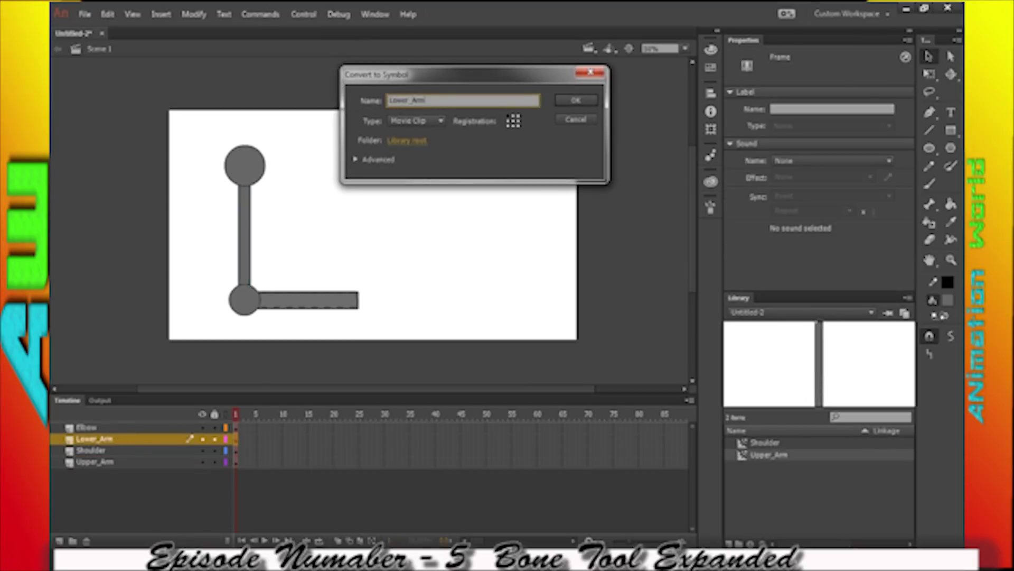
key("Return")
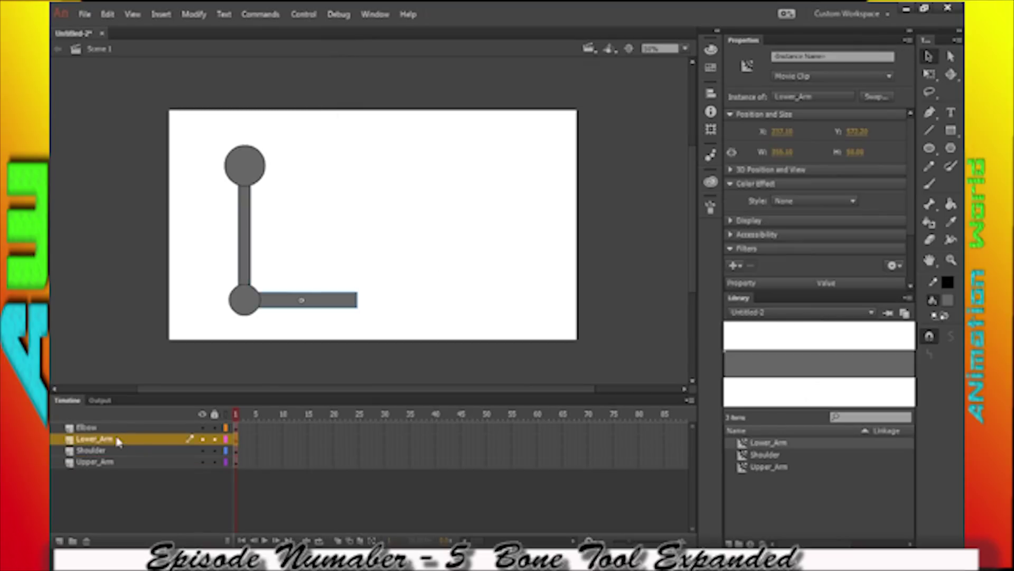
Step: Convert the elbow circle to a Movie Clip symbol named Elbow and deselect it
left_click(91, 428)
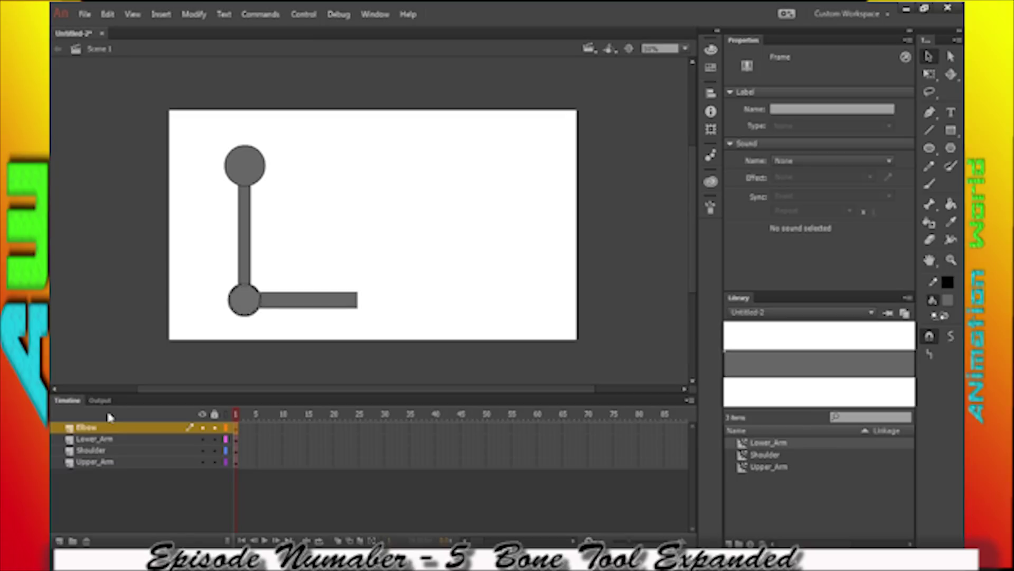
key("F8")
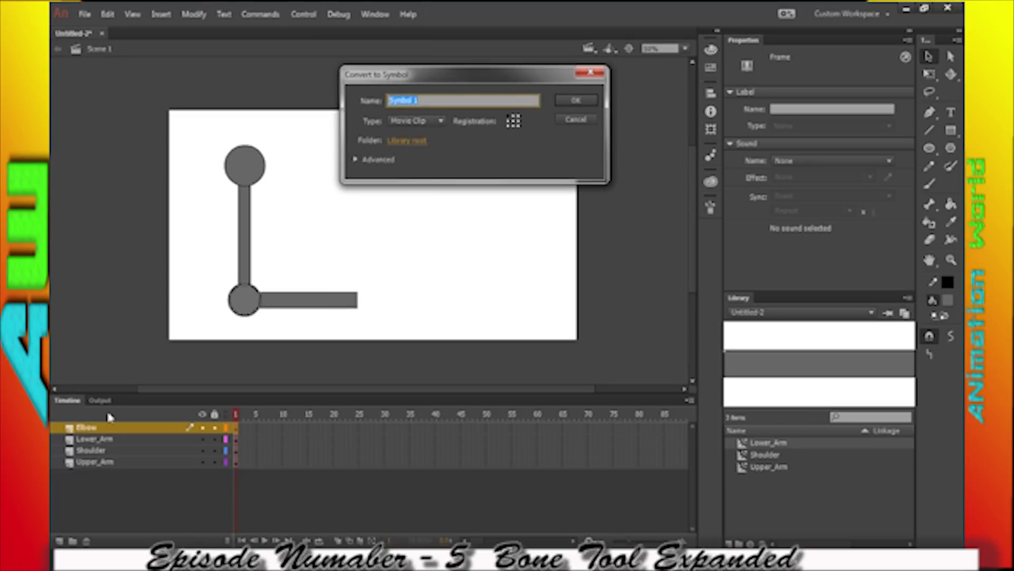
type("Elbow")
key("Return")
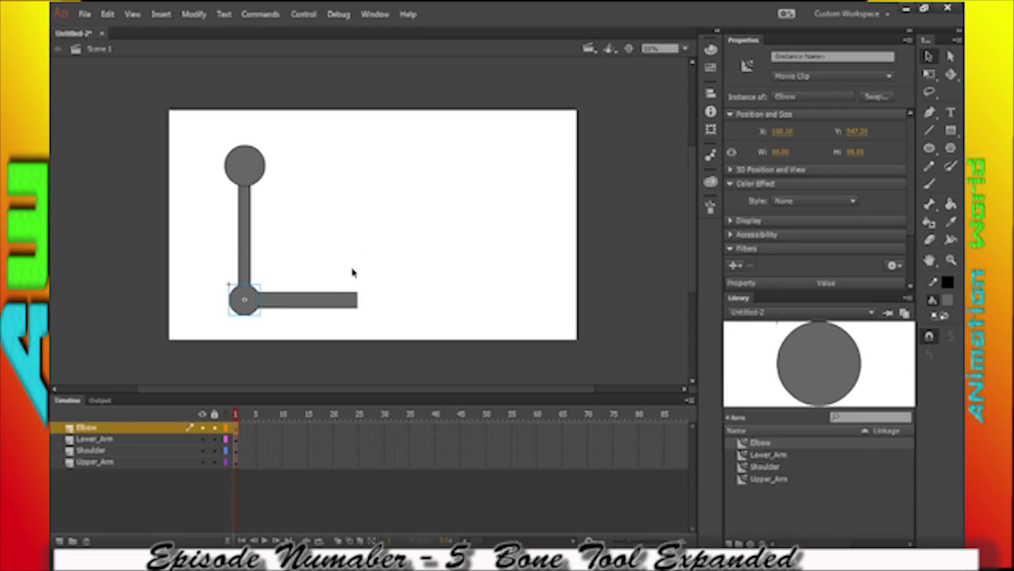
left_click(291, 253)
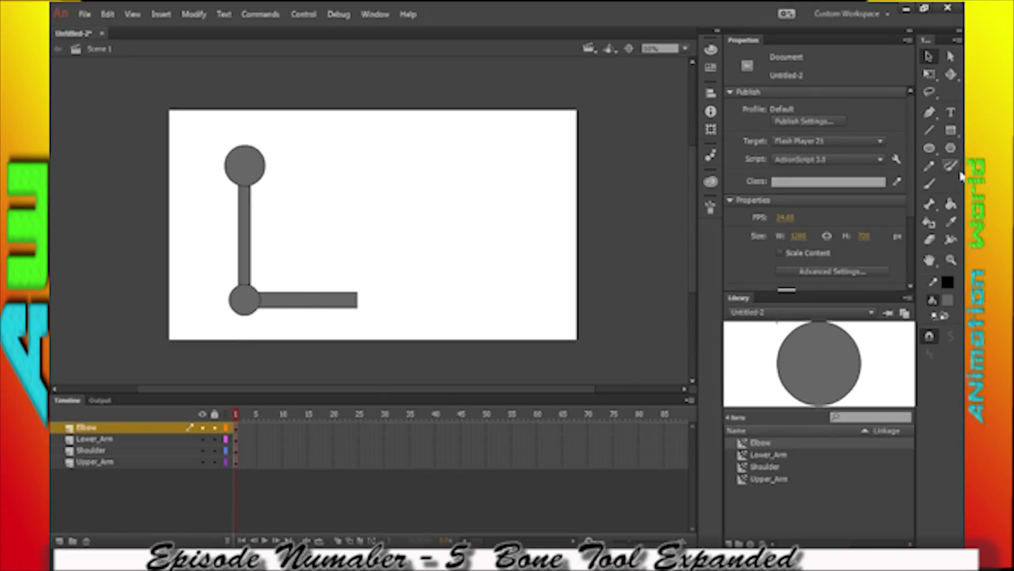
Step: Use the Bone tool to chain the shoulder, upper arm, elbow and lower arm symbols into one armature
left_click(930, 204)
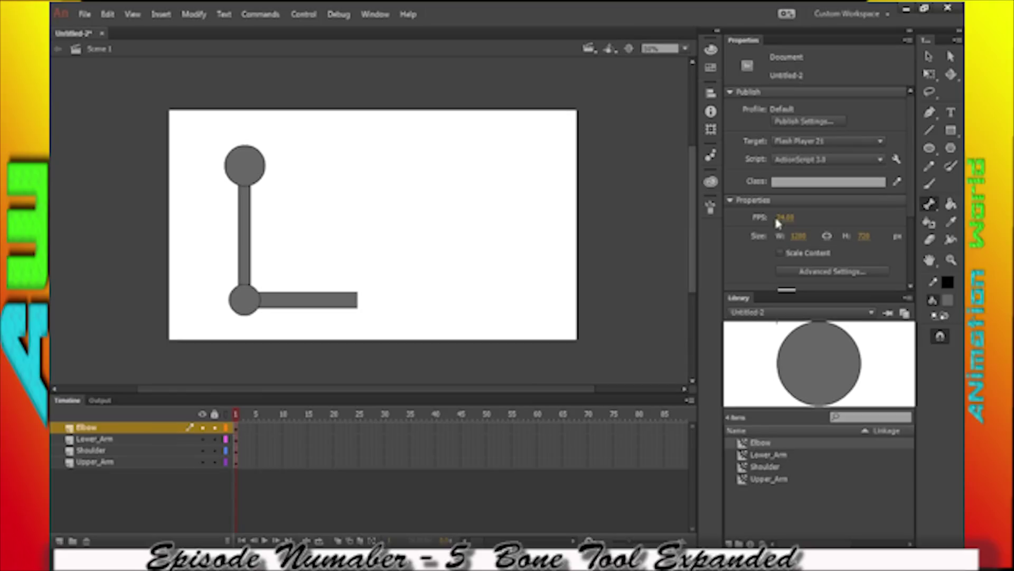
left_click(245, 158)
left_click_drag(245, 158, 246, 270)
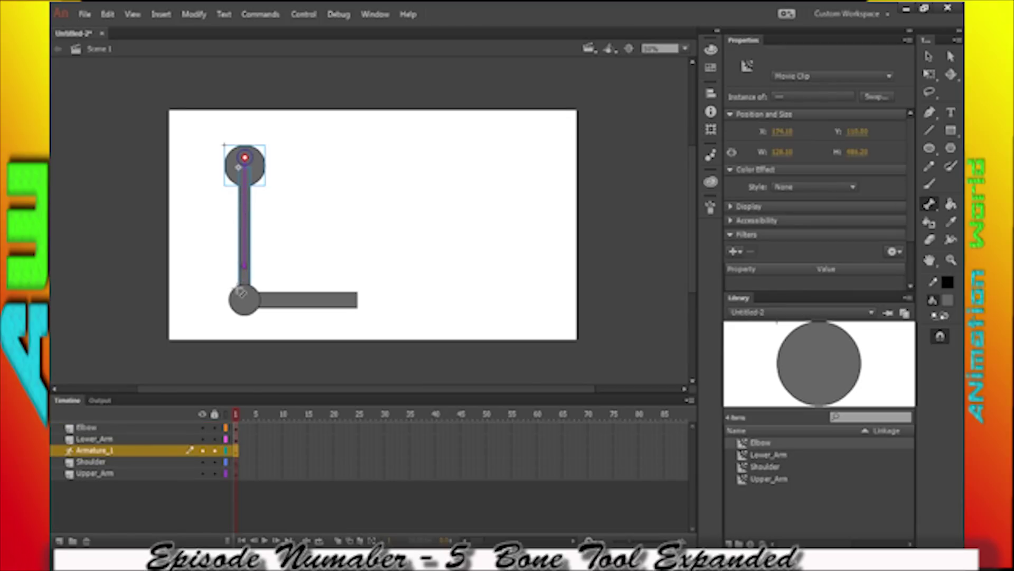
left_click_drag(244, 268, 320, 304)
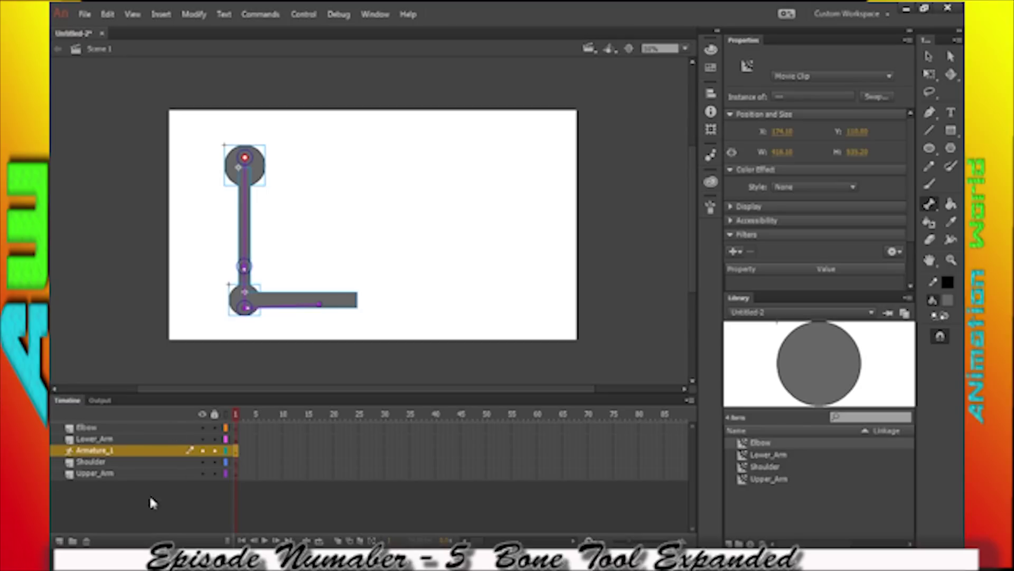
Step: Rename the armature layer as Hinged_Joint_Armature
double_click(96, 450)
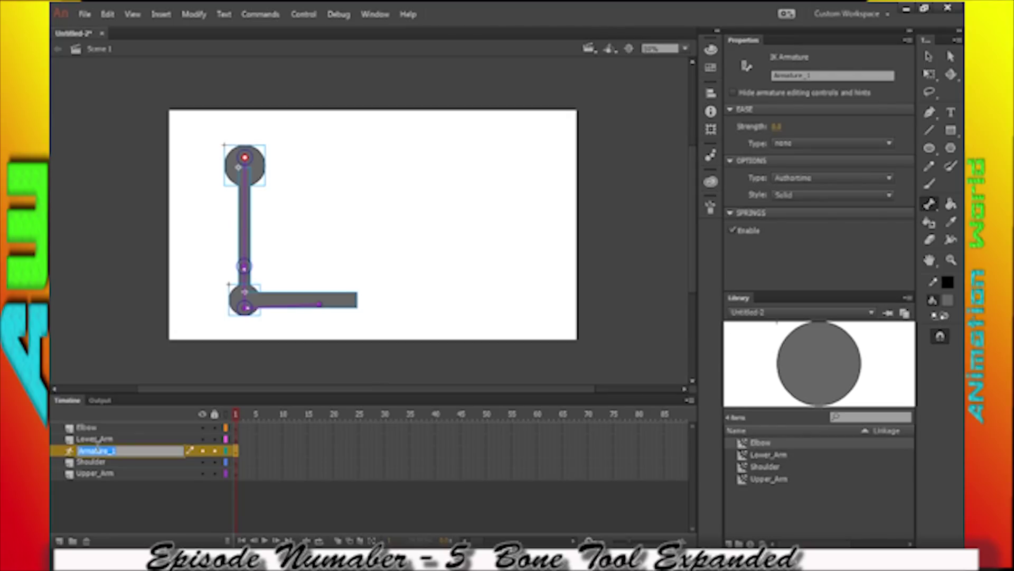
type("Hinge1")
type("_Joint_Armat")
key("Return")
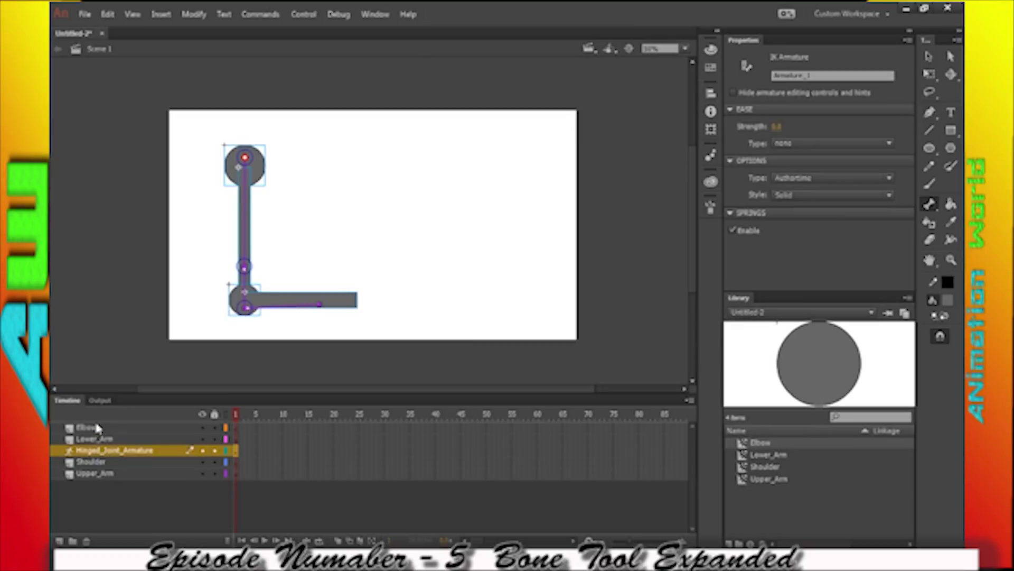
Step: Delete the emptied Elbow, Lower_Arm, Shoulder and Upper_Arm layers, keeping only the armature layer
left_click(94, 426)
left_click(105, 443, "shift")
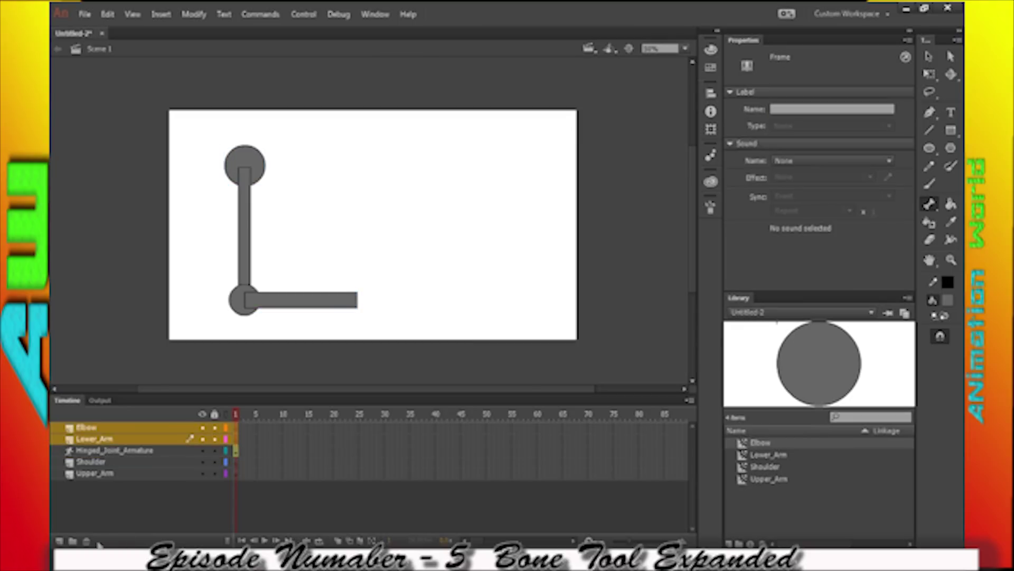
left_click(86, 541)
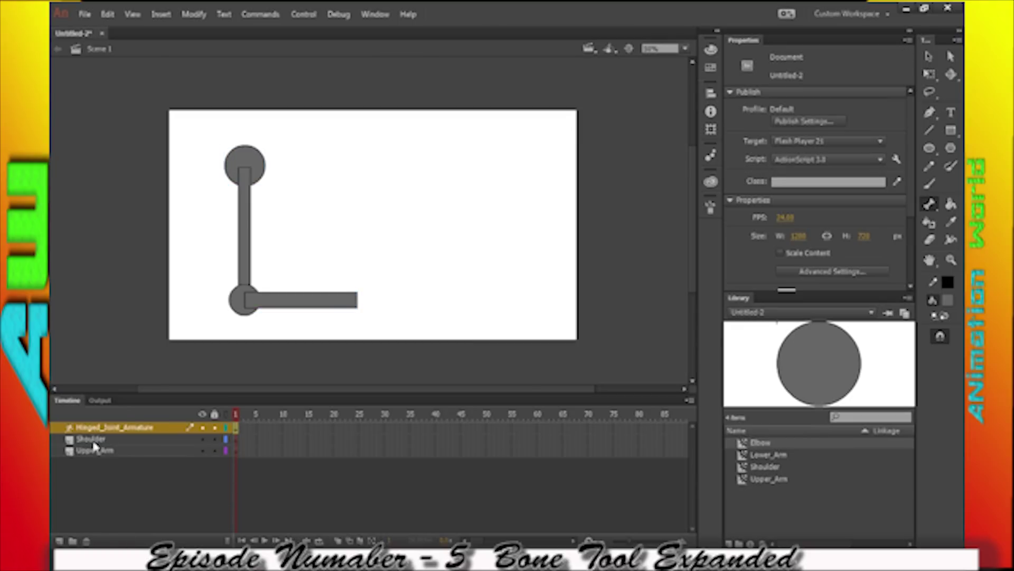
left_click(90, 539)
Step: Use Free Transform to set the shoulder's transformation point at its centre and the upper arm's at its upper end
left_click(932, 74)
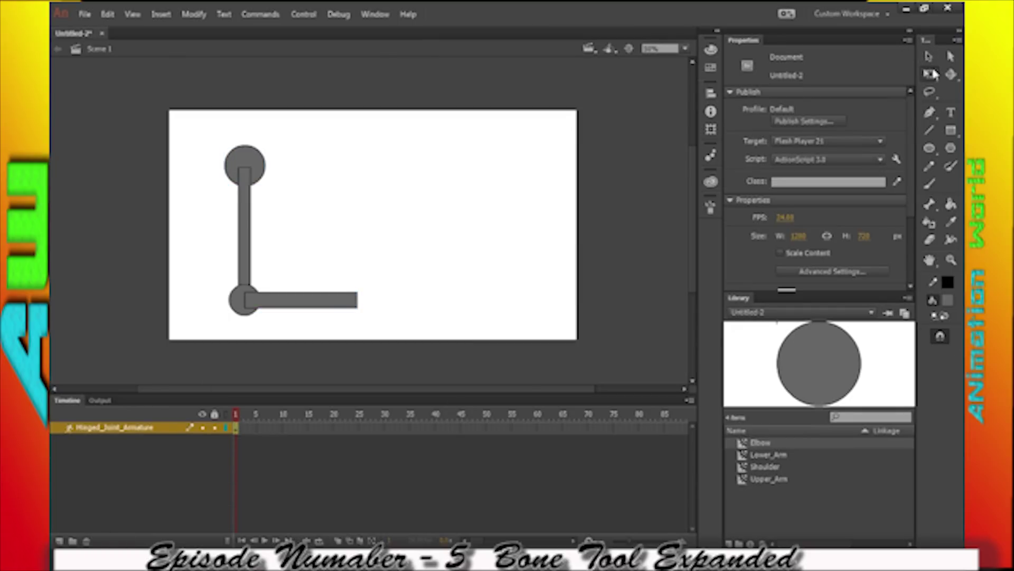
left_click(260, 153)
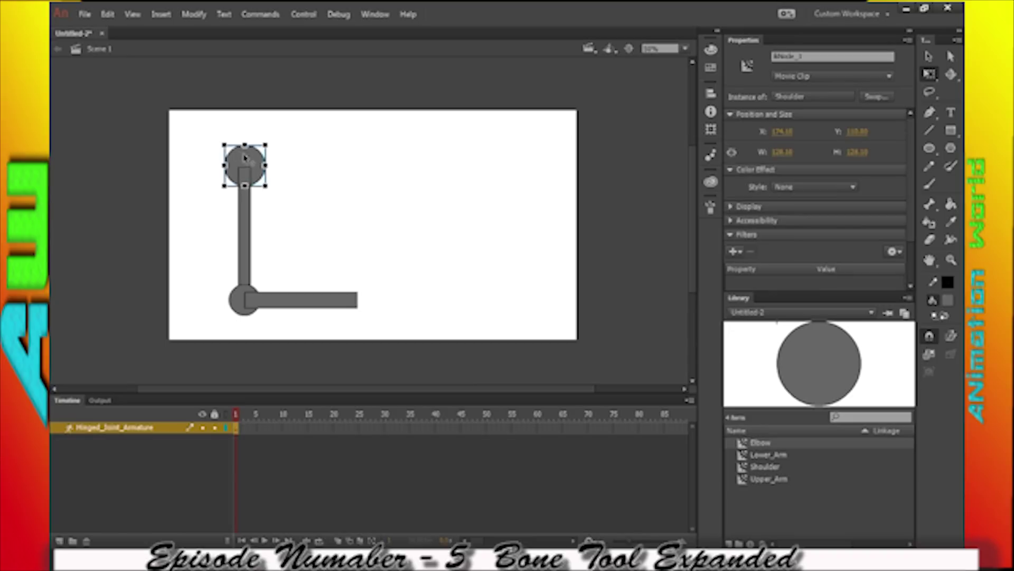
left_click_drag(246, 158, 246, 170)
left_click(247, 260)
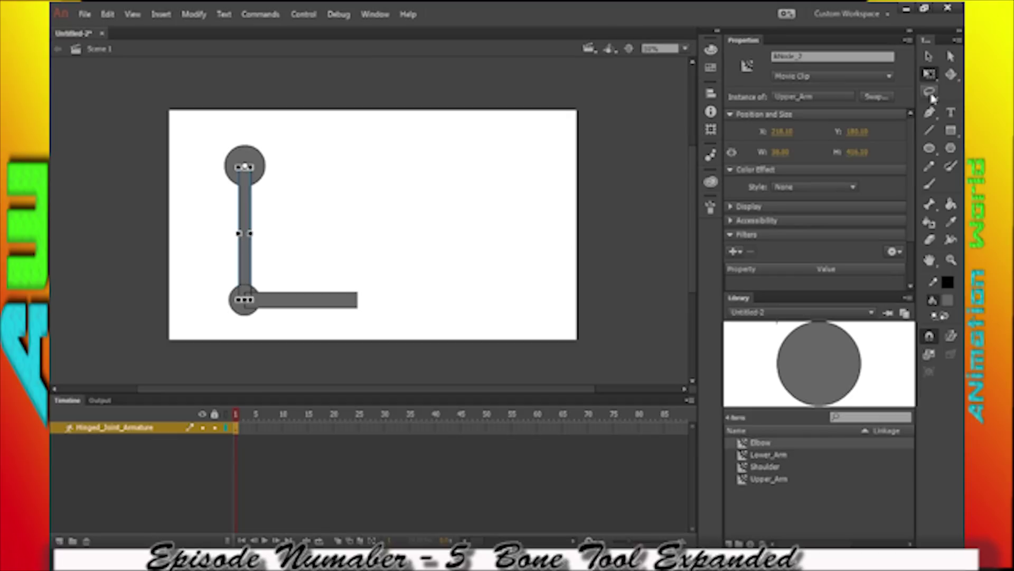
left_click(926, 60)
left_click(428, 195)
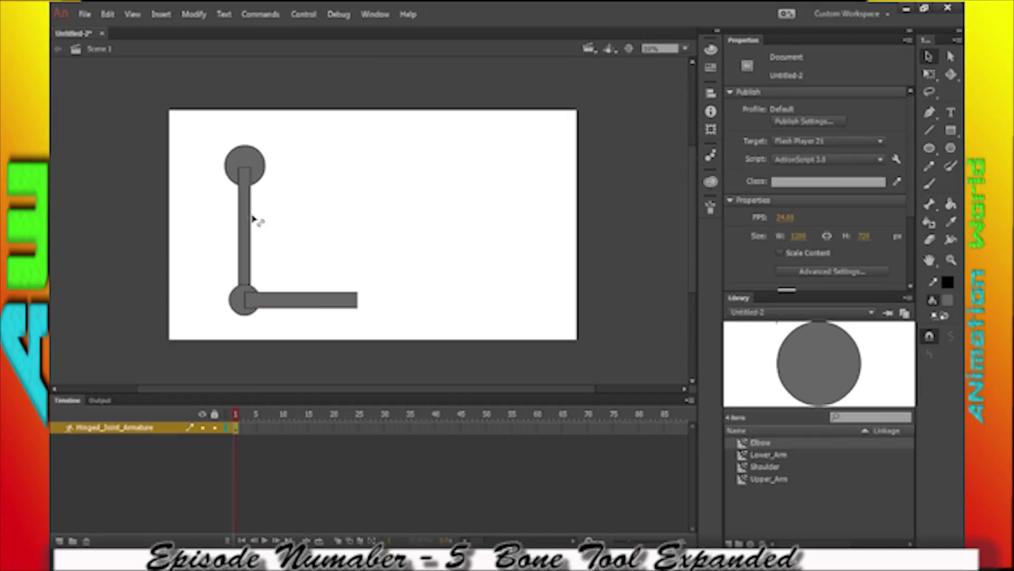
Step: Select the shoulder and upper arm bone, try to move the arm at the elbow joint, and undo the change
left_click(262, 171)
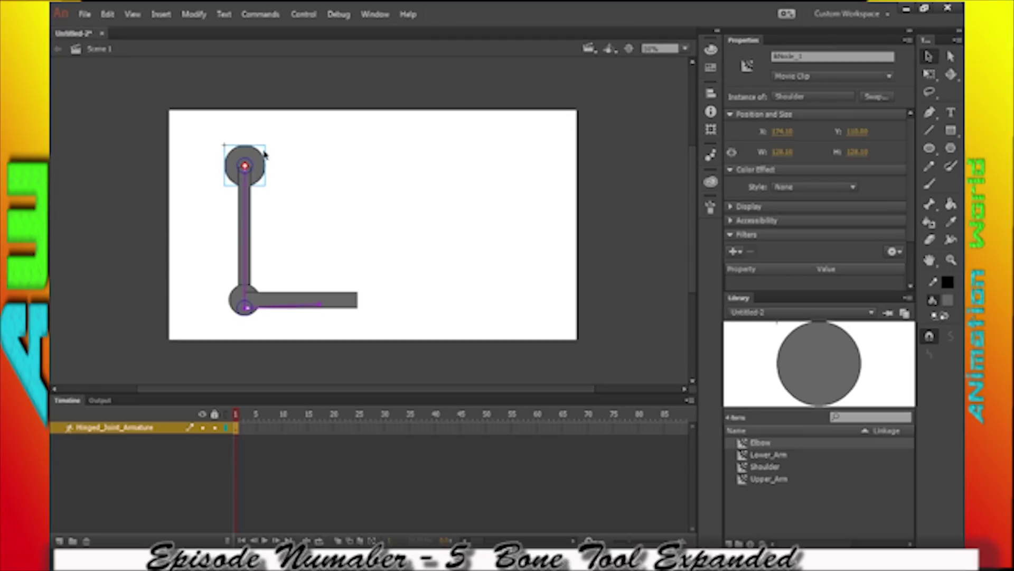
left_click(239, 224)
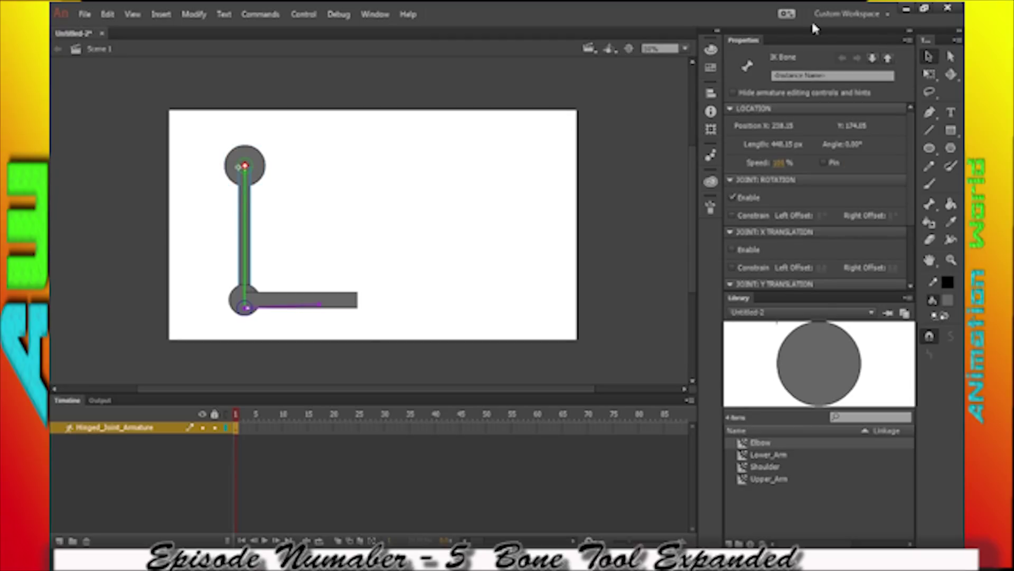
left_click(928, 58)
left_click(927, 73)
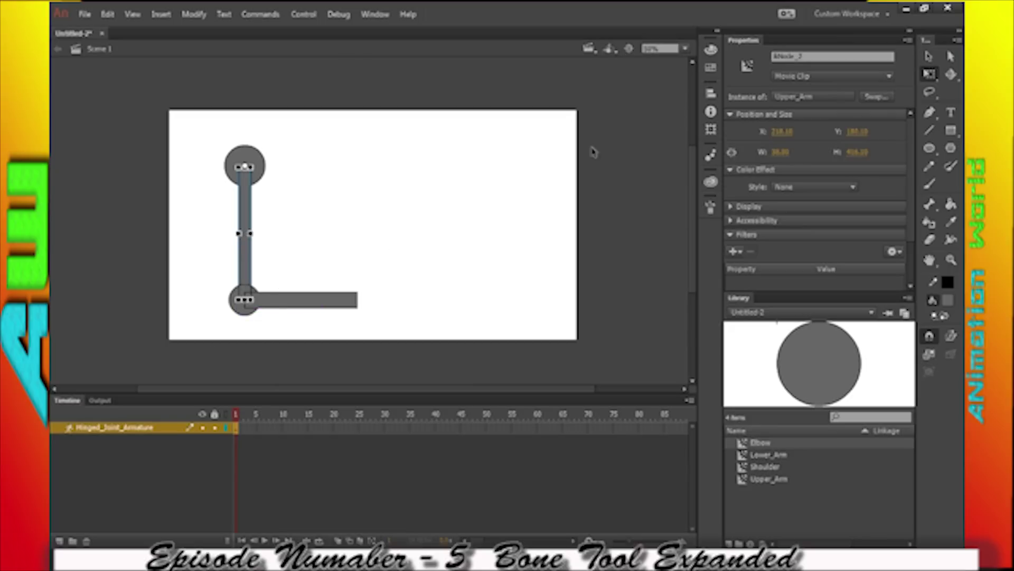
left_click(928, 56)
left_click_drag(247, 310, 379, 275)
key("ctrl+z")
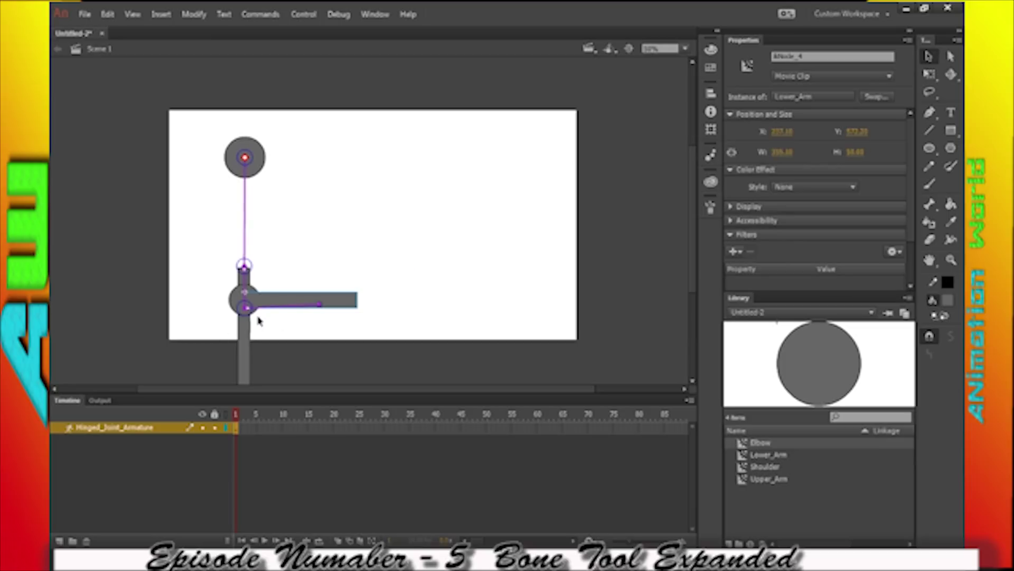
Step: Try to reposition the displaced upper arm and undo the move
left_click(247, 334)
left_click_drag(397, 292, 412, 256)
left_click_drag(275, 306, 301, 272)
key("ctrl+z")
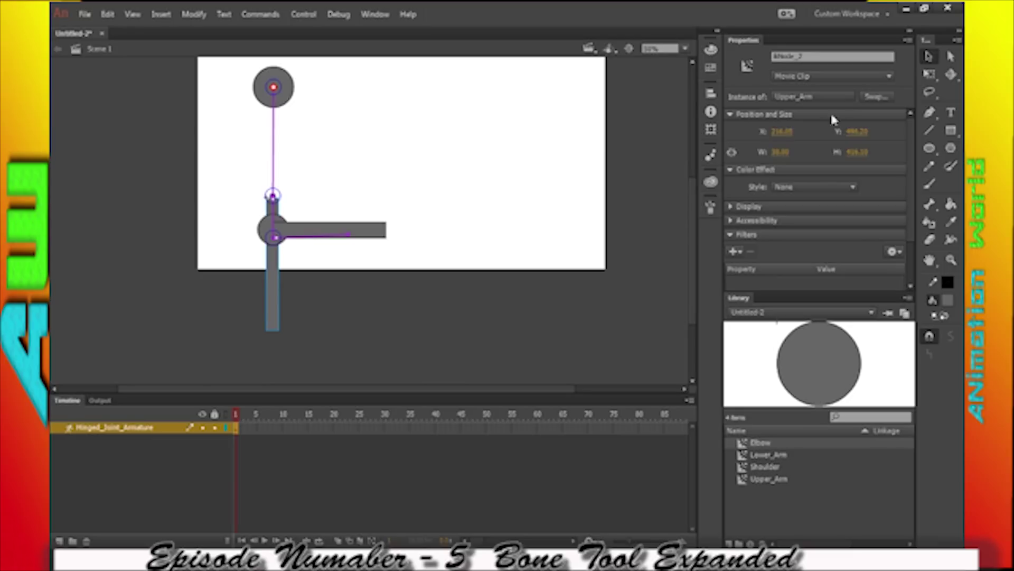
Step: Reposition the upper arm's transformation point with Free Transform so its upper end joins the shoulder's centre
left_click(930, 76)
left_click_drag(274, 307, 277, 196)
left_click(338, 170)
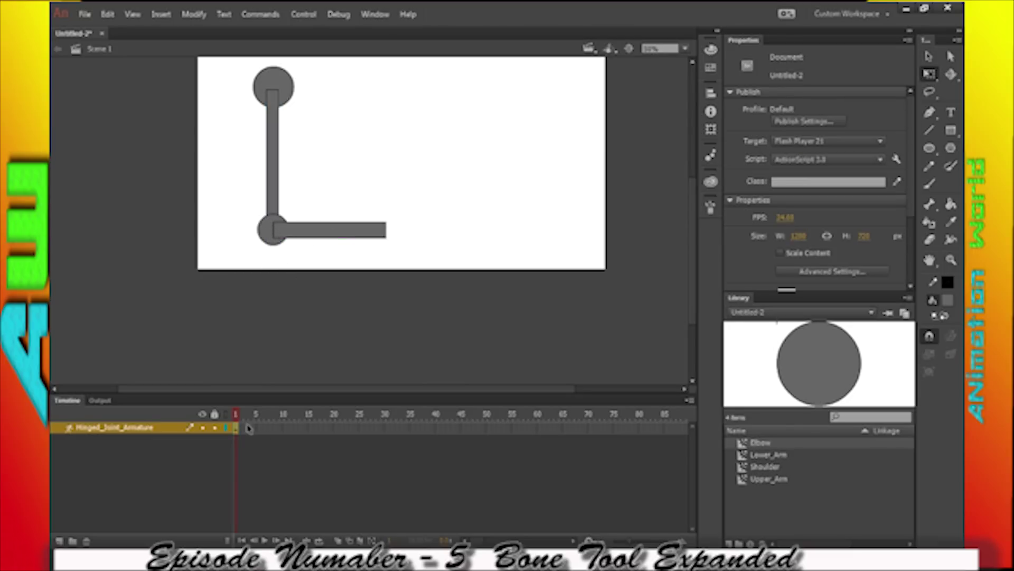
Step: Go through each arm part's transformation point, centring the elbow's and placing the lower arm's at its elbow end
left_click(284, 84)
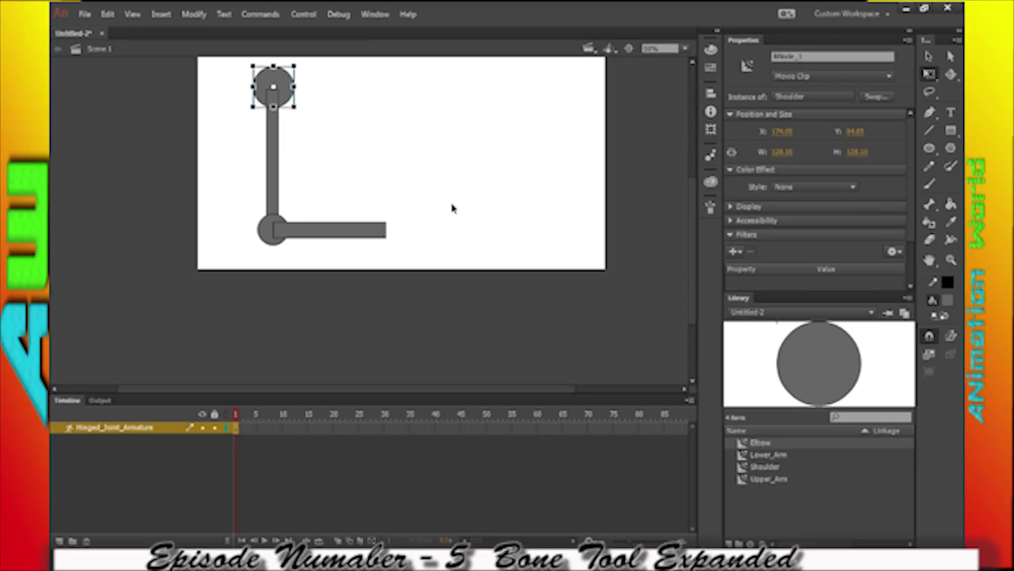
left_click(275, 179)
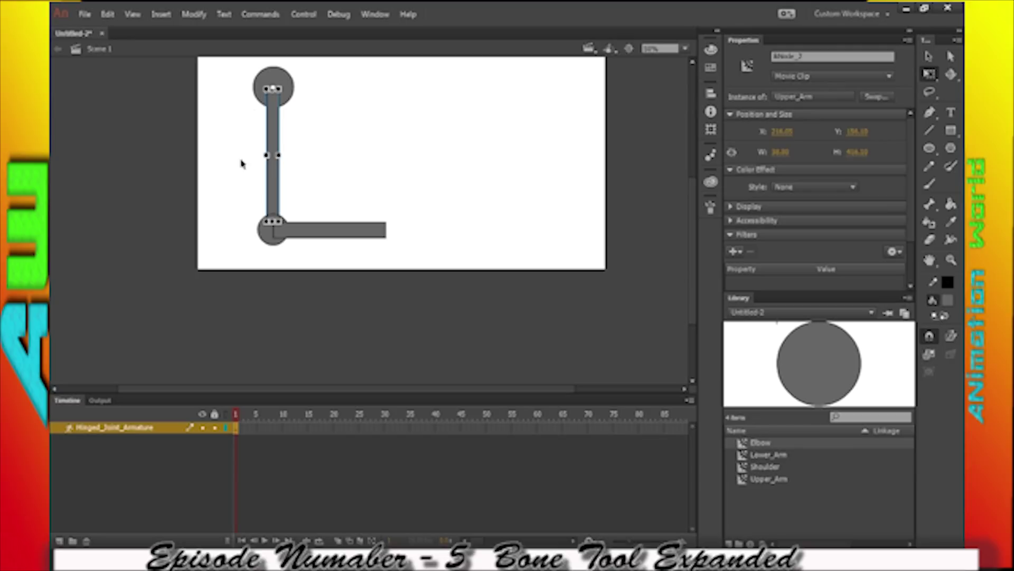
left_click(272, 239)
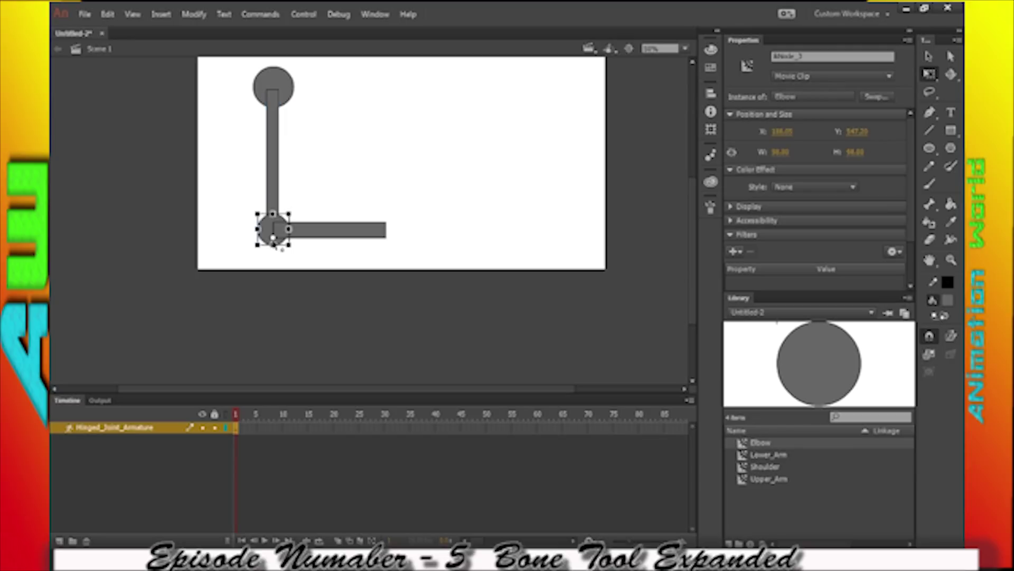
left_click(333, 233)
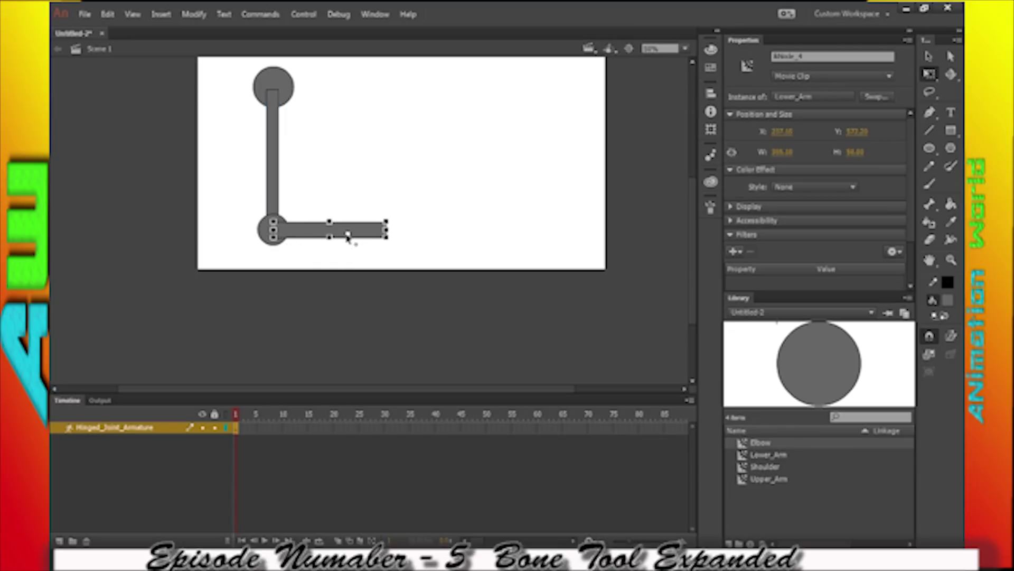
Step: Pose the arm in frame 1 by swinging the lower arm up and outward to the right
key("v")
left_click(467, 186)
left_click(373, 236)
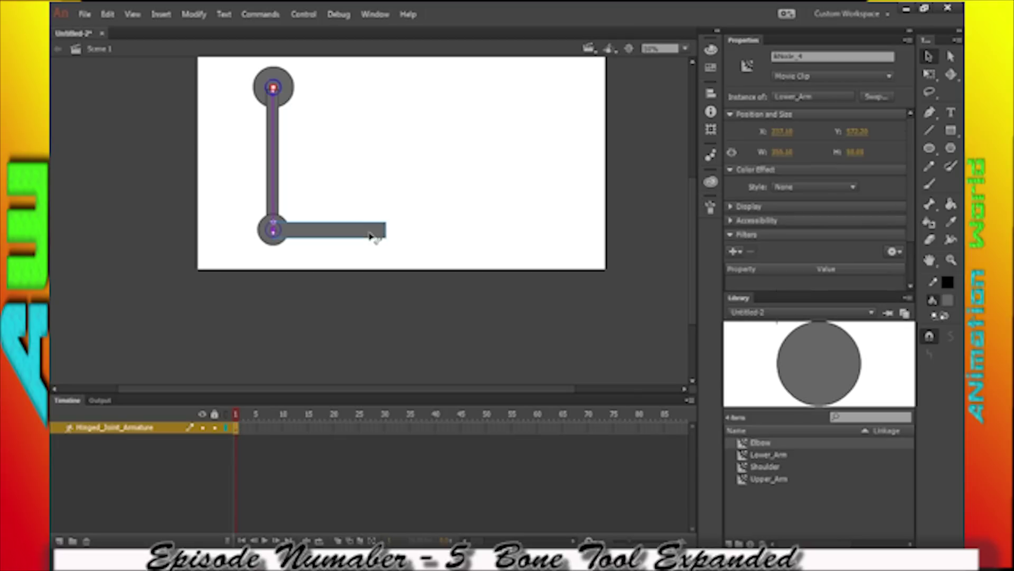
left_click_drag(365, 238, 512, 125)
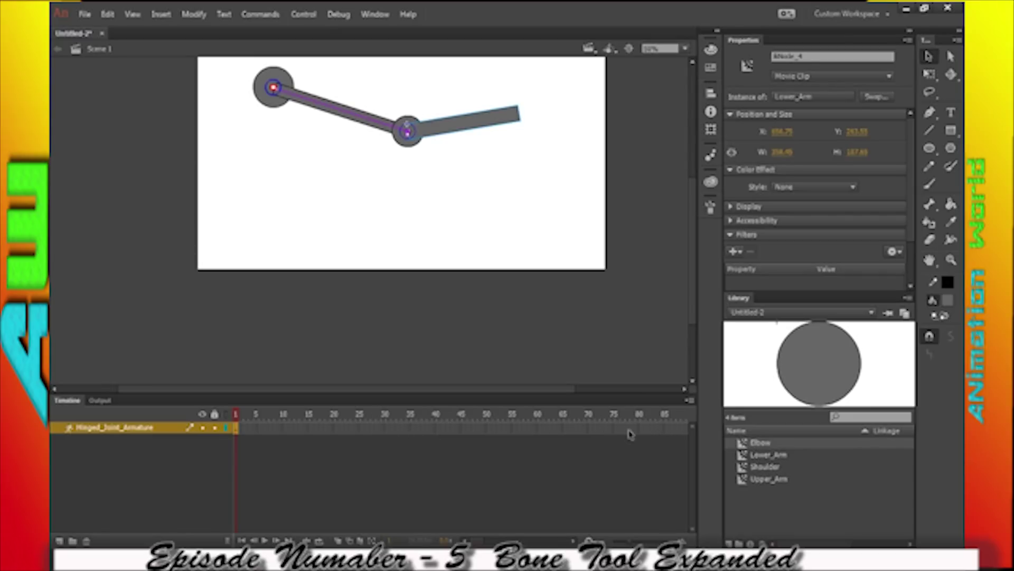
Step: Insert a pose around frame 72 with the upper arm nearly vertical and the lower arm angled up to the right
left_click(596, 429)
right_click(597, 429)
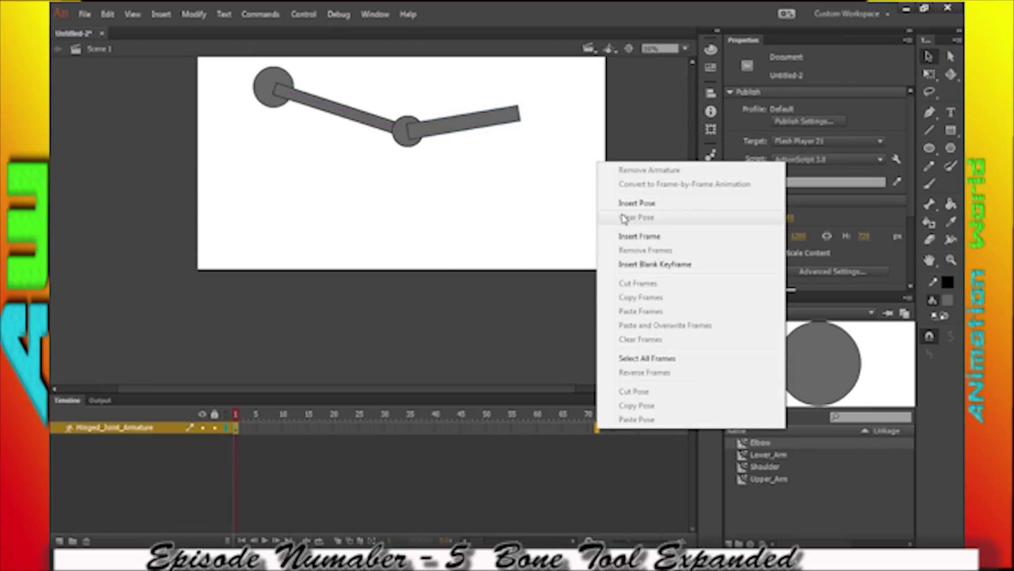
left_click(636, 203)
left_click_drag(487, 123, 369, 172)
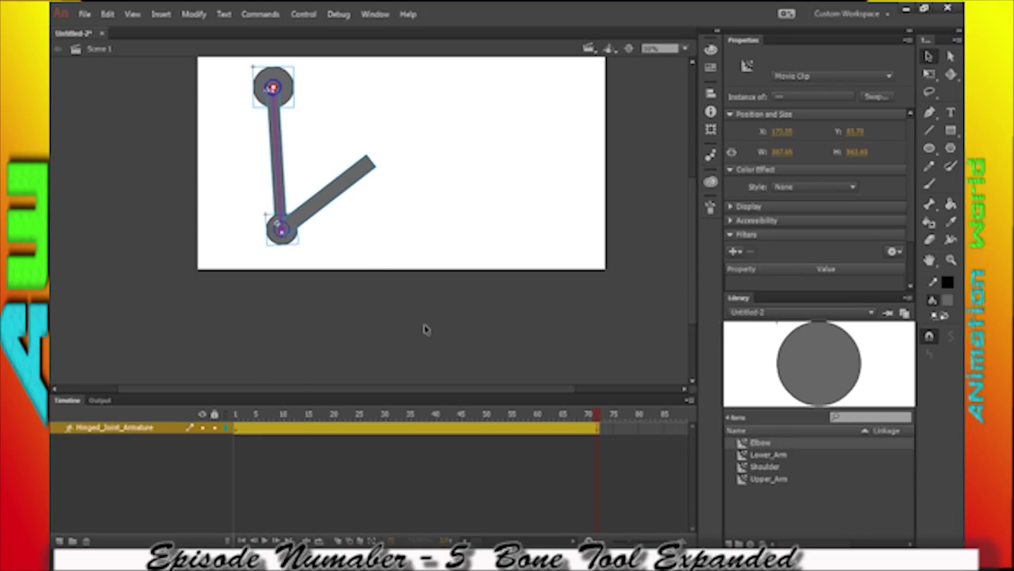
Step: Add a pose around frame 59 with the lower arm swung left off the stage, and scrub back to preview the motion
left_click_drag(515, 417, 532, 413)
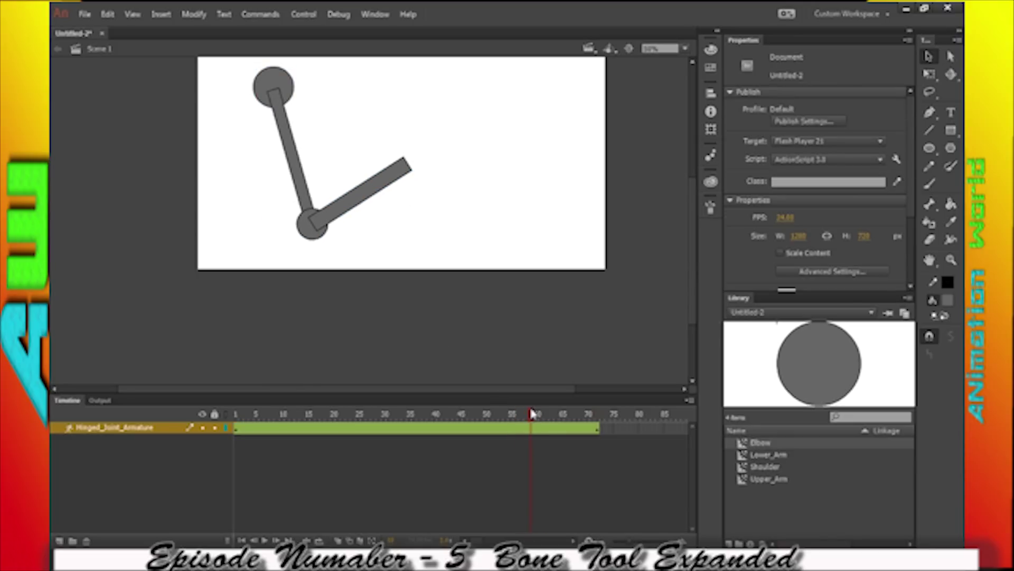
left_click(393, 171)
left_click_drag(395, 178, 122, 211)
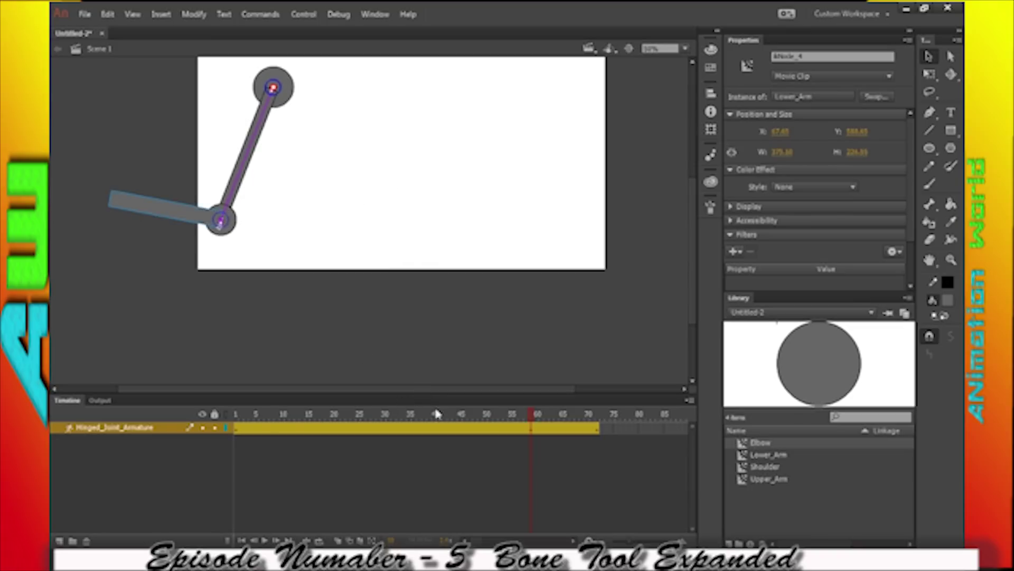
mouse_move(453, 413)
left_mouse_down()
mouse_move(482, 414)
mouse_move(470, 415)
left_mouse_up()
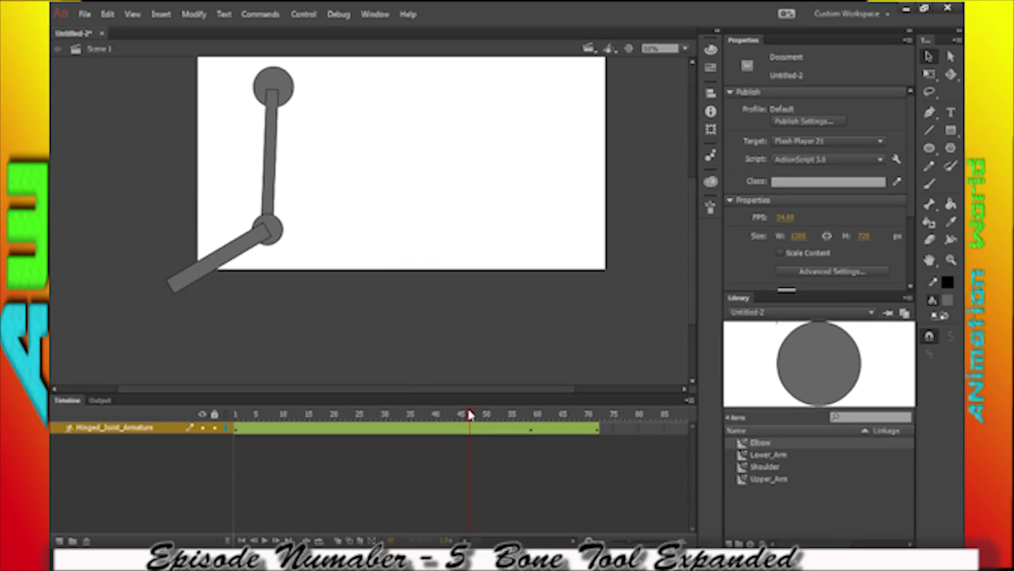
Step: Add a pose around frame 47 with the lower arm swung up to the left, and one around frame 35 with the arm reaching down to the right
left_click(226, 269)
left_click_drag(195, 287, 141, 209)
left_click_drag(383, 415, 411, 417)
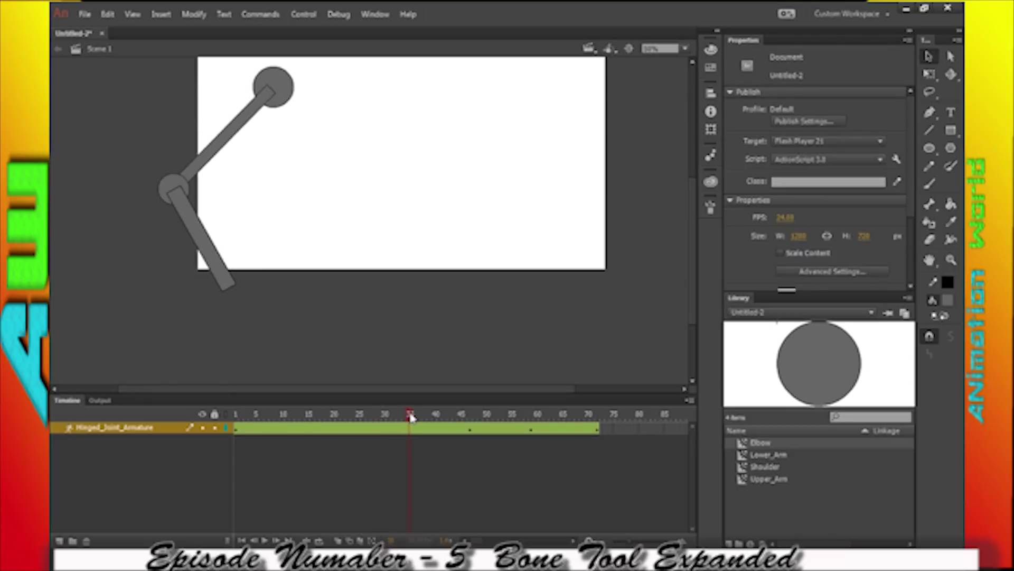
left_click_drag(213, 262, 565, 276)
Step: Add poses around frames 21 and 10 with the lower arm swung down to the left, and play the animation back
left_click_drag(412, 411, 337, 415)
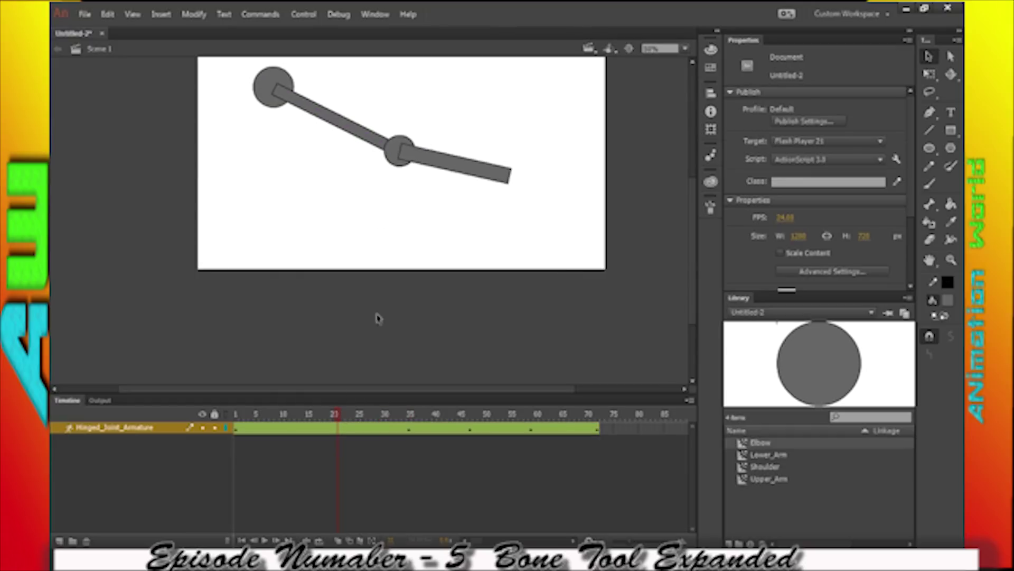
left_click_drag(464, 168, 266, 261)
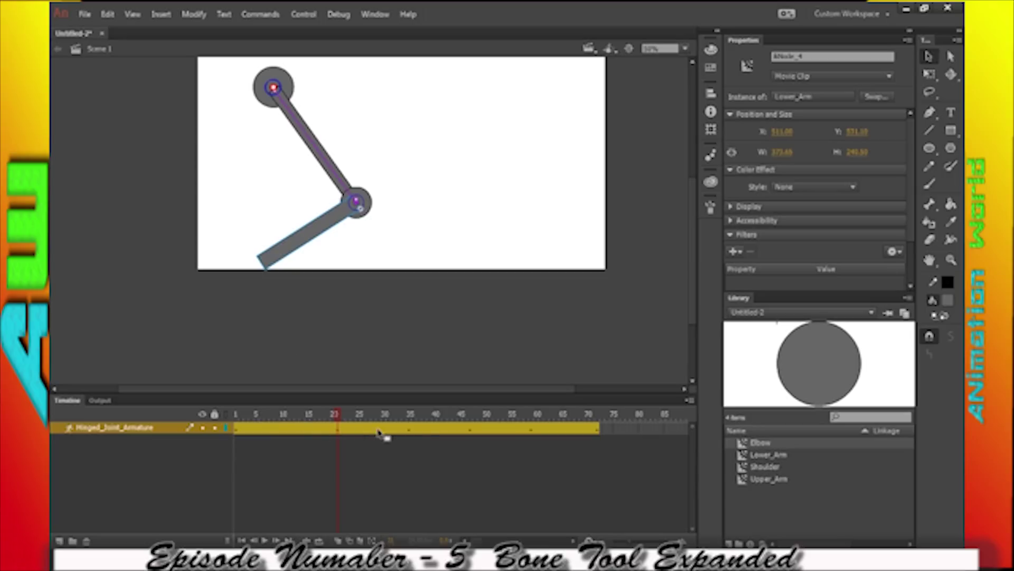
left_click(294, 427)
left_click_drag(448, 269, 225, 260)
key("Return")
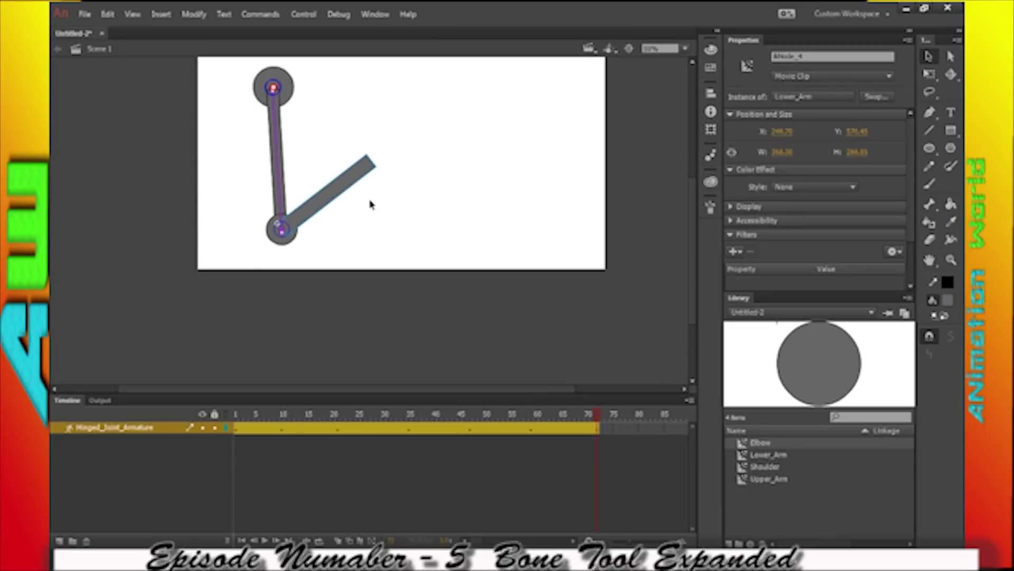
left_click(330, 100)
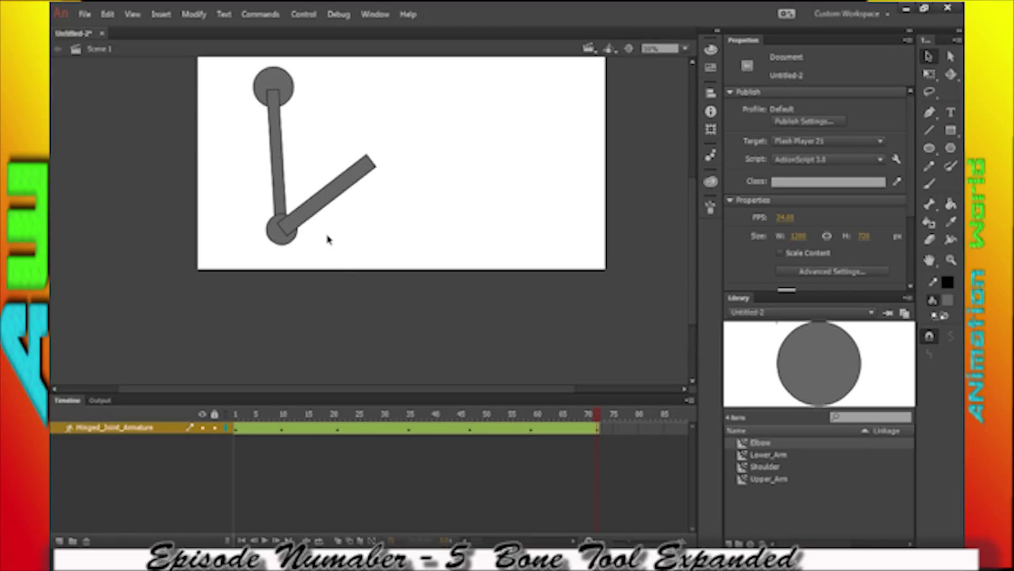
Step: Bring the elbow circle to the front so it covers the ends of both arm segments
left_click(278, 246)
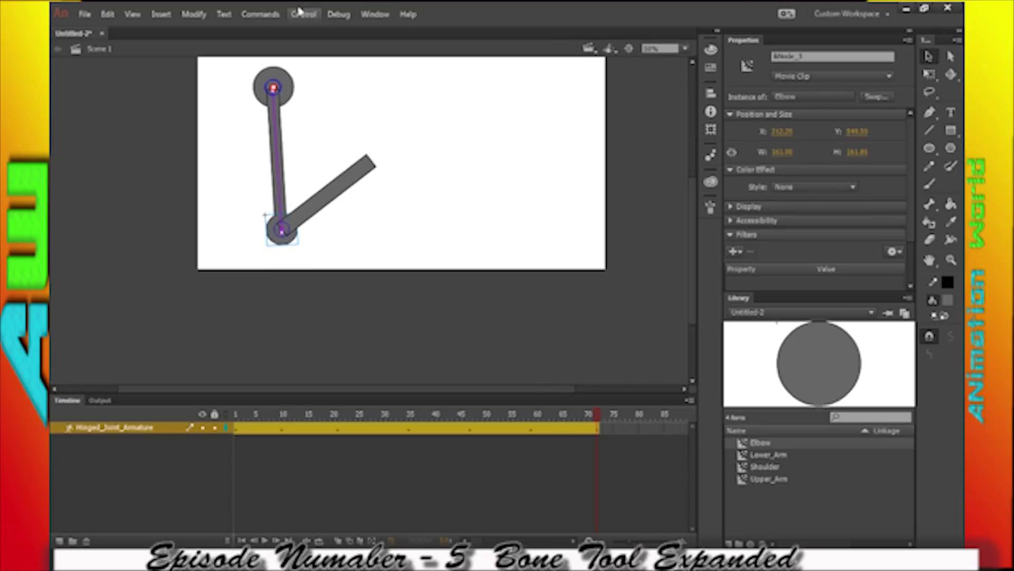
left_click(196, 14)
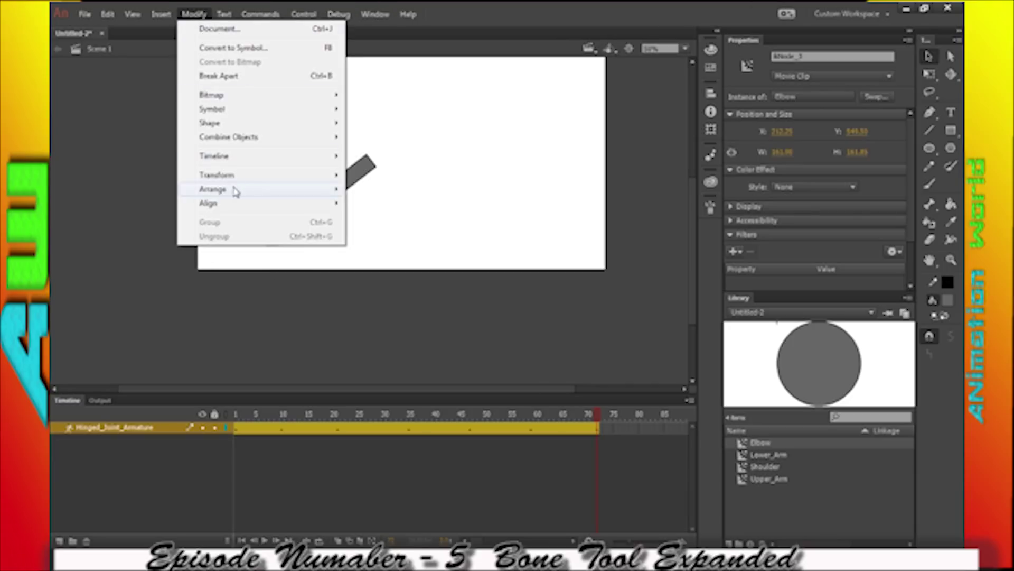
mouse_move(264, 192)
left_click(395, 192)
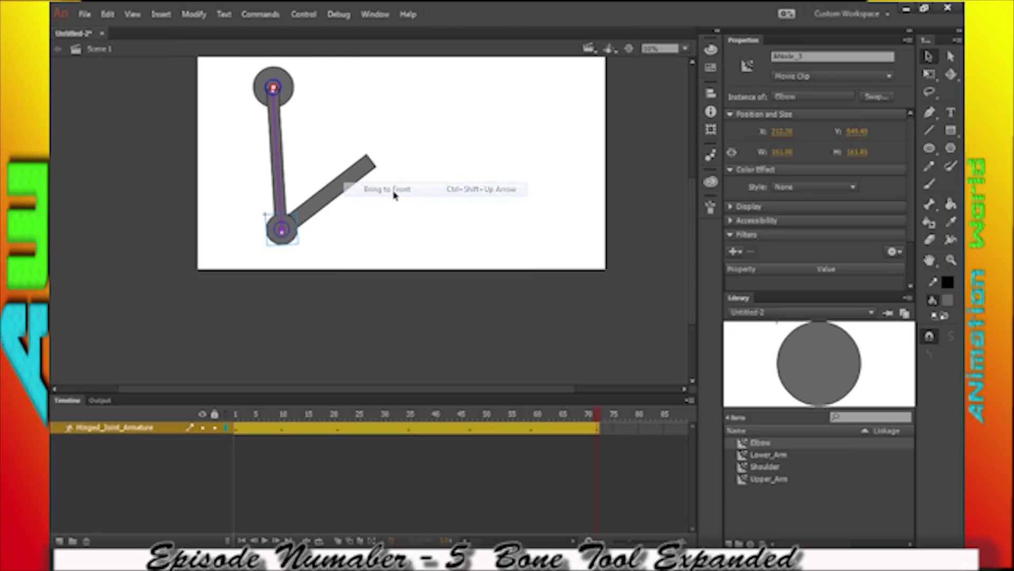
left_click(265, 234)
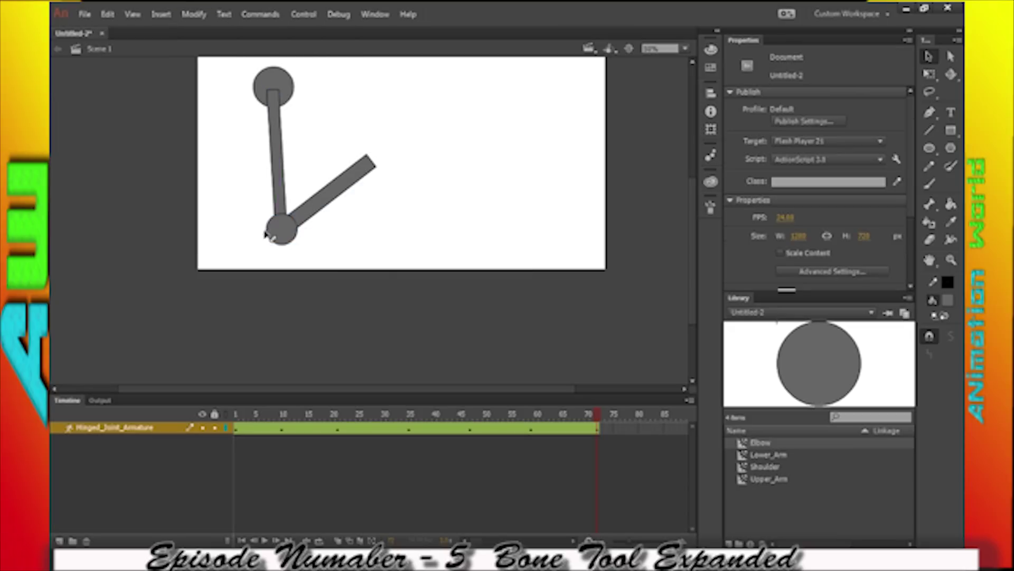
Step: Bring the shoulder circle to the front so it covers the end of the upper arm
left_click(283, 90)
left_click(194, 14)
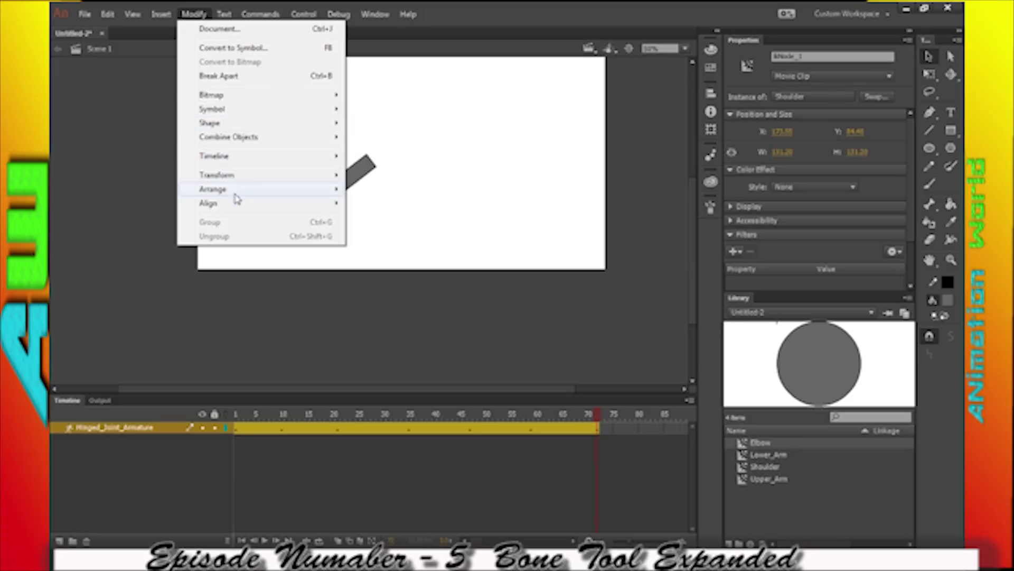
mouse_move(236, 198)
left_click(402, 198)
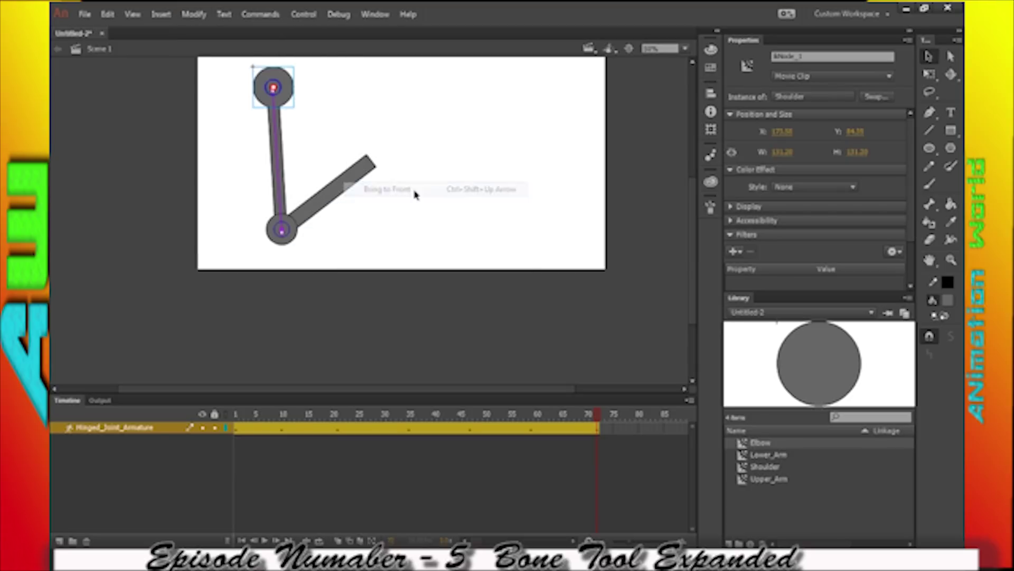
left_click(425, 129)
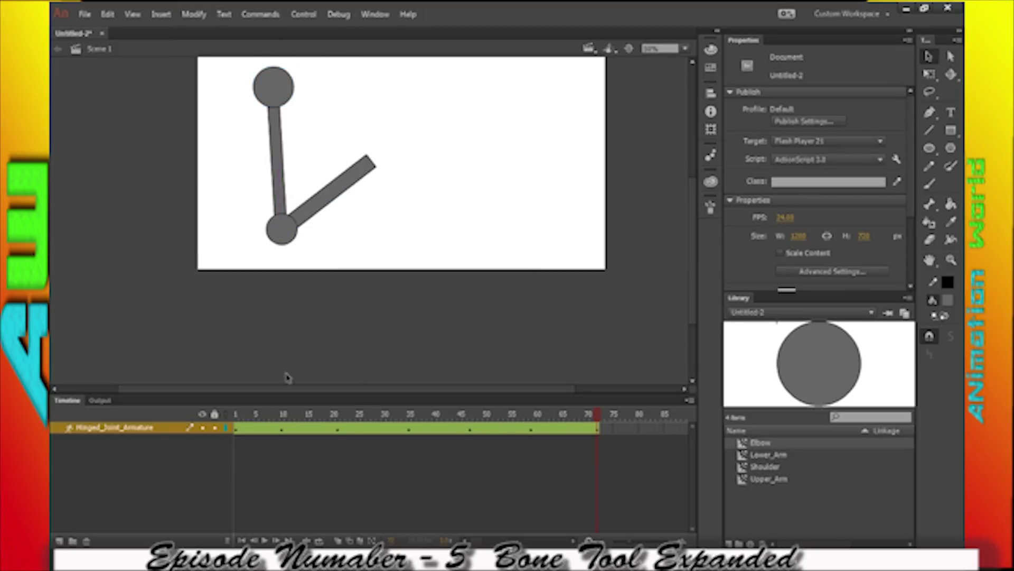
Step: Return to frame 1 and test the movie to preview the finished arm animation
left_click_drag(256, 414, 152, 392)
key("ctrl+Return")
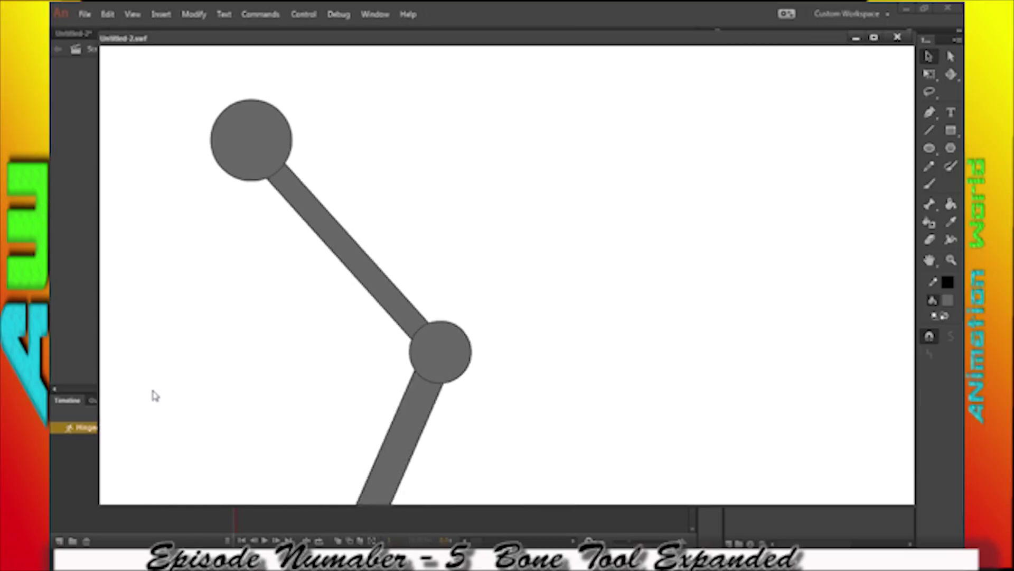